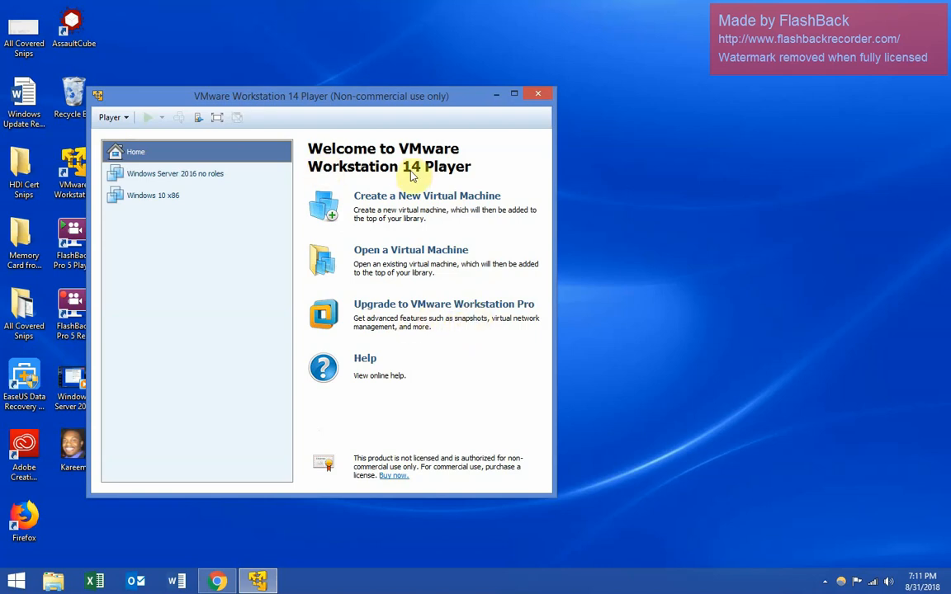
- Start a new virtual machine from the detected Windows Server 2016 installer ISO
left_click_drag(371, 96, 487, 90)
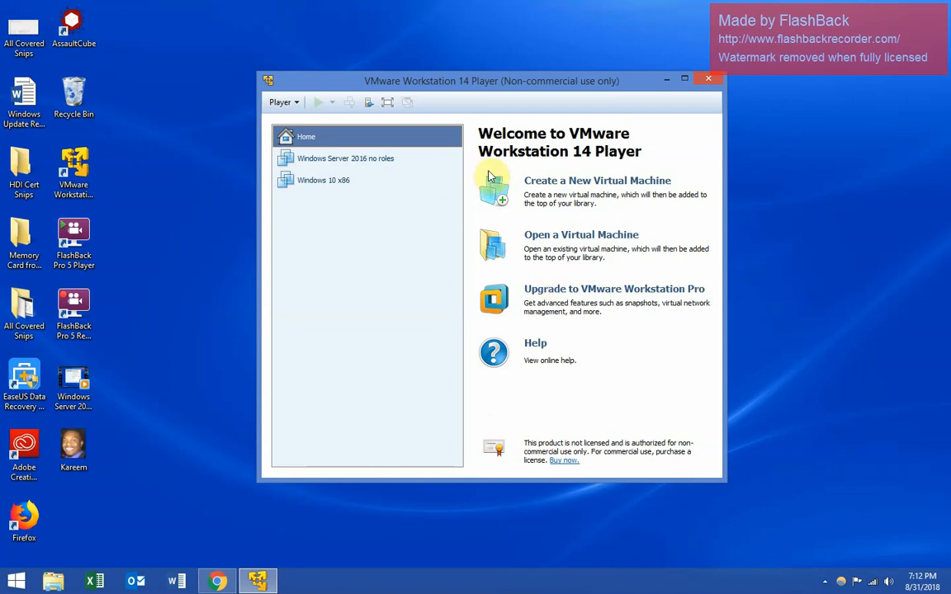
left_click(295, 104)
mouse_move(295, 121)
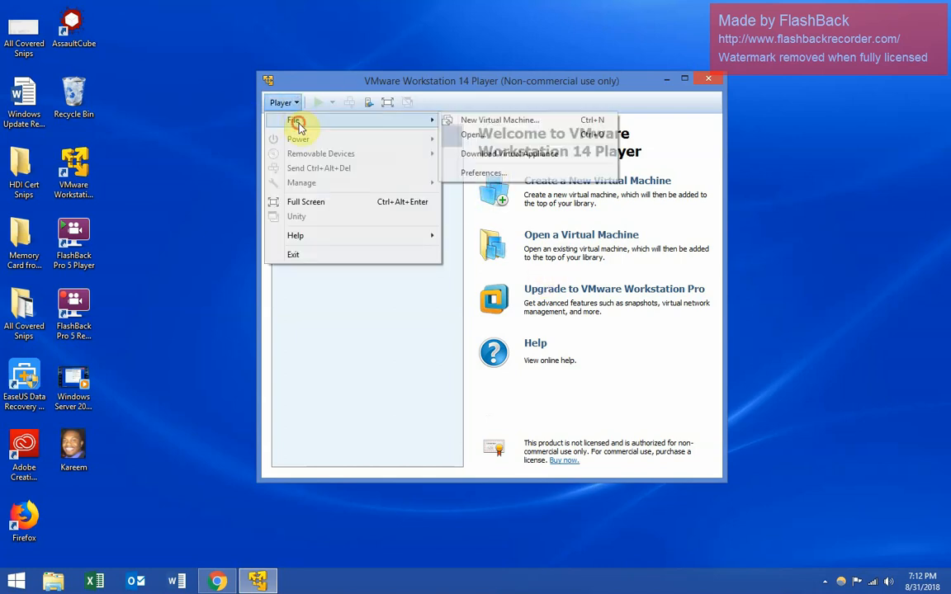
left_click(463, 122)
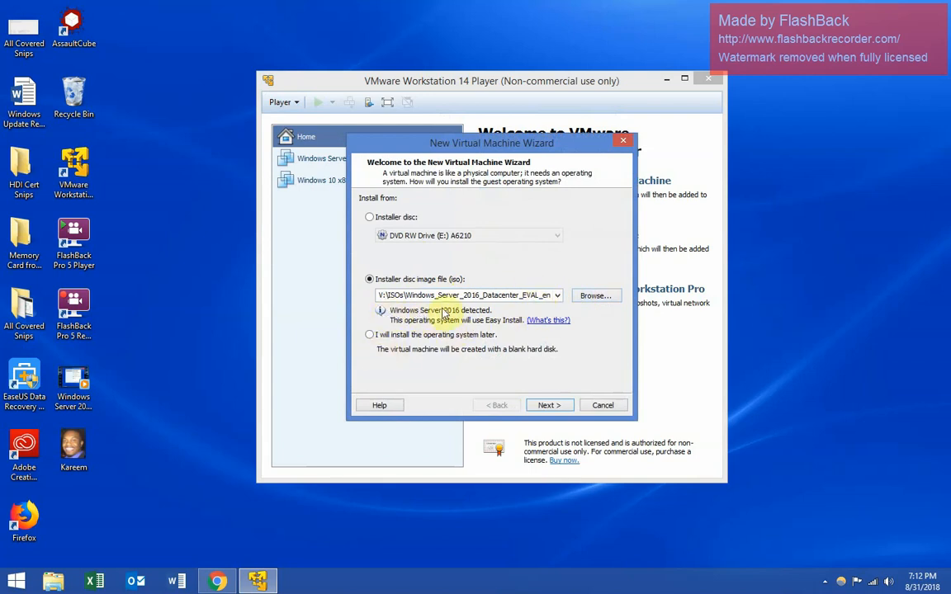
left_click(545, 407)
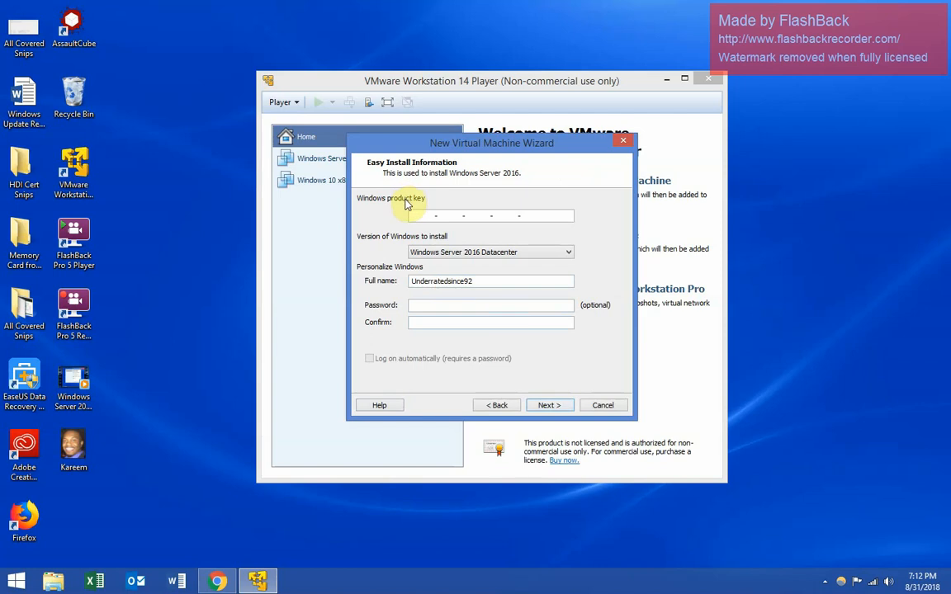
- Set the Easy Install full name to Sandbox and proceed without a product key
left_click_drag(475, 280, 404, 269)
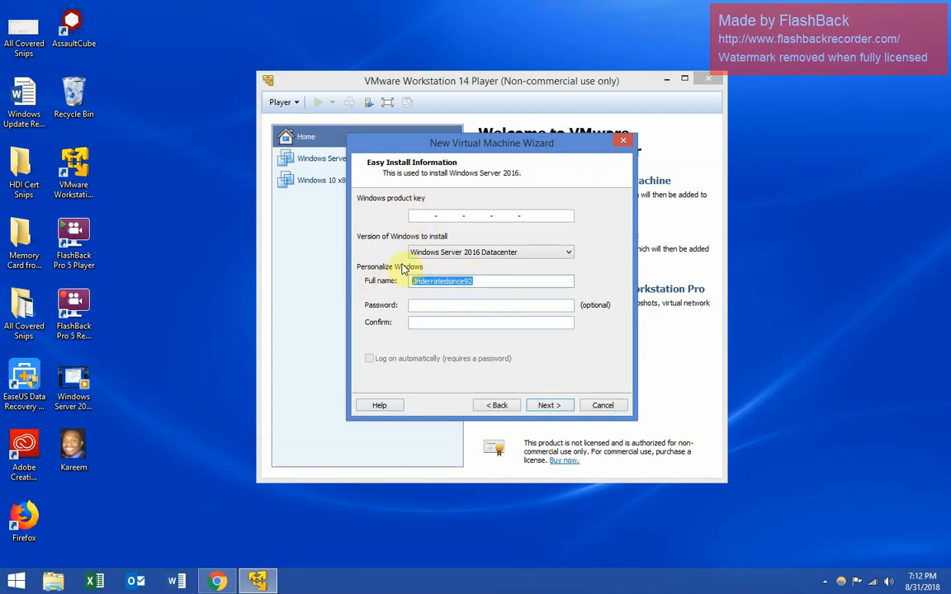
type("Sandbox")
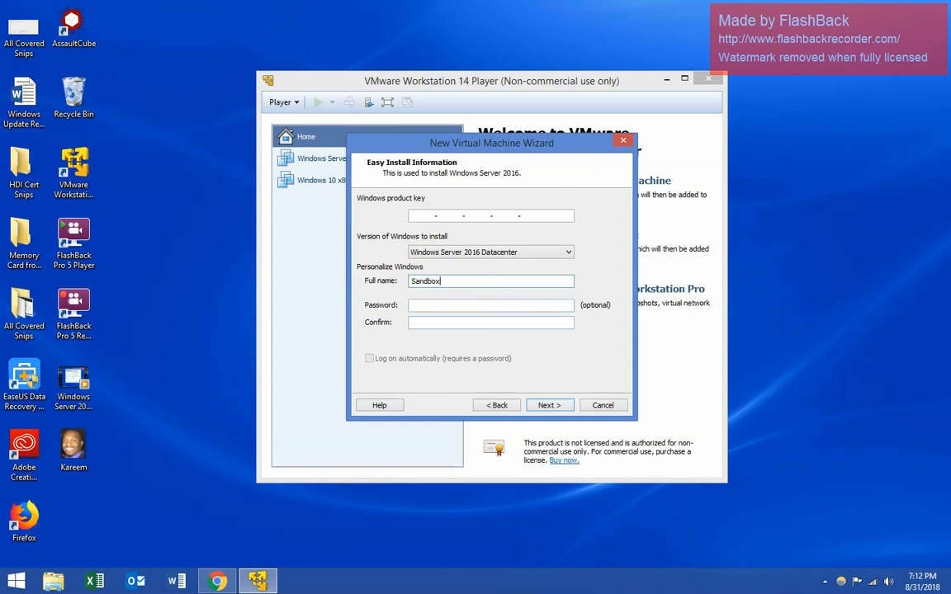
left_click(548, 404)
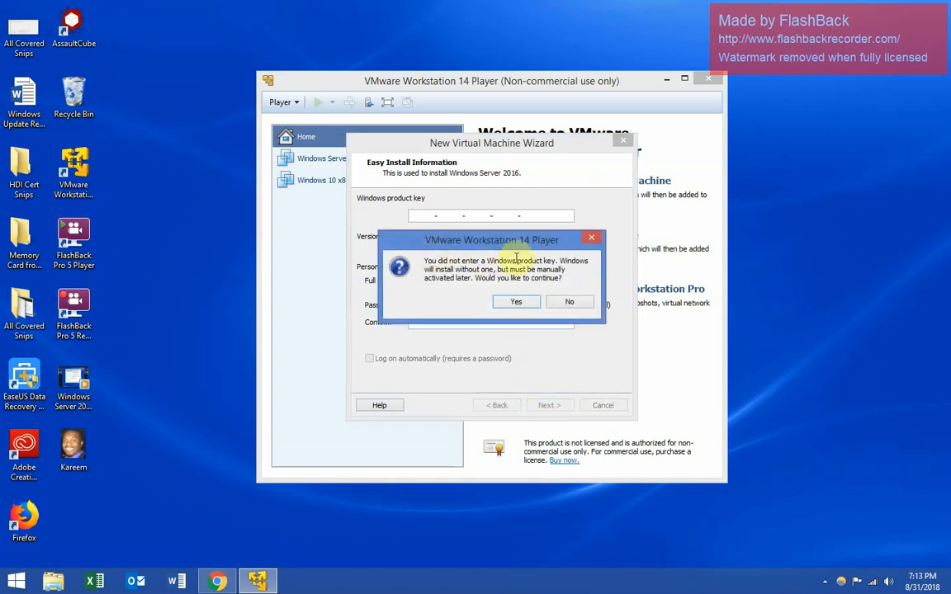
left_click(509, 303)
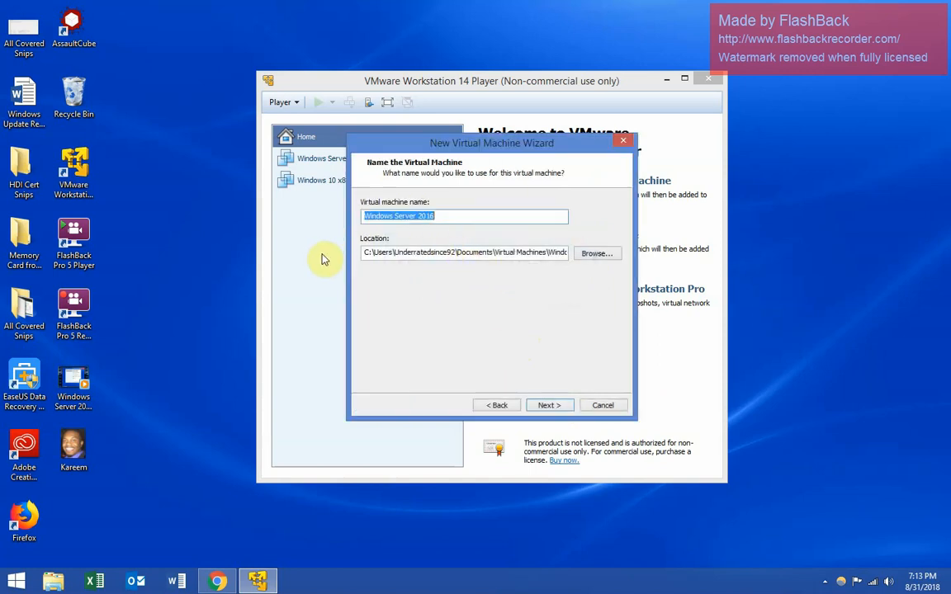
- Place the new machine in the V:\Sandbox folder and continue to disk capacity
left_click_drag(452, 214, 369, 215)
left_click_drag(429, 153, 571, 150)
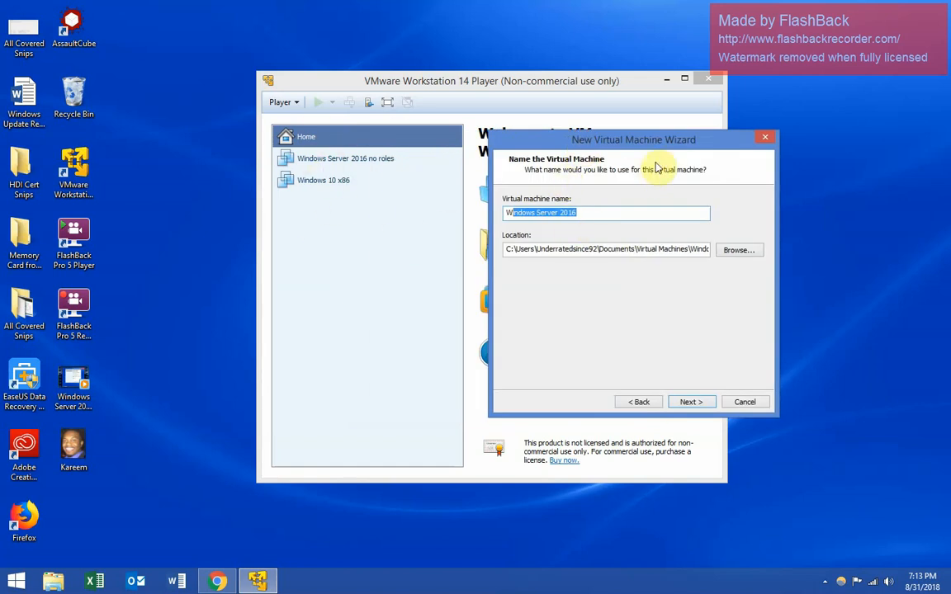
left_click_drag(589, 147, 532, 165)
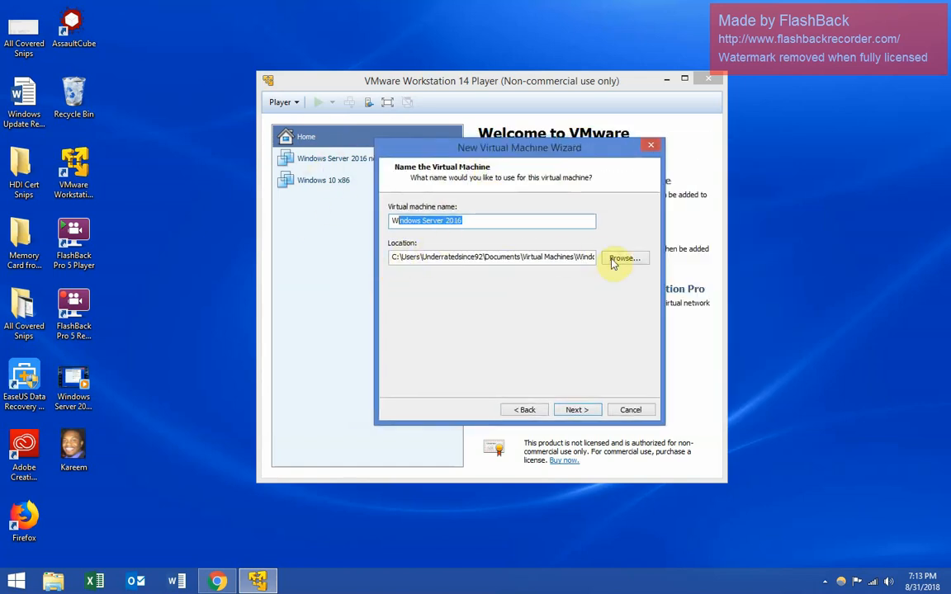
left_click(619, 257)
left_click_drag(557, 259, 549, 296)
double_click(453, 298)
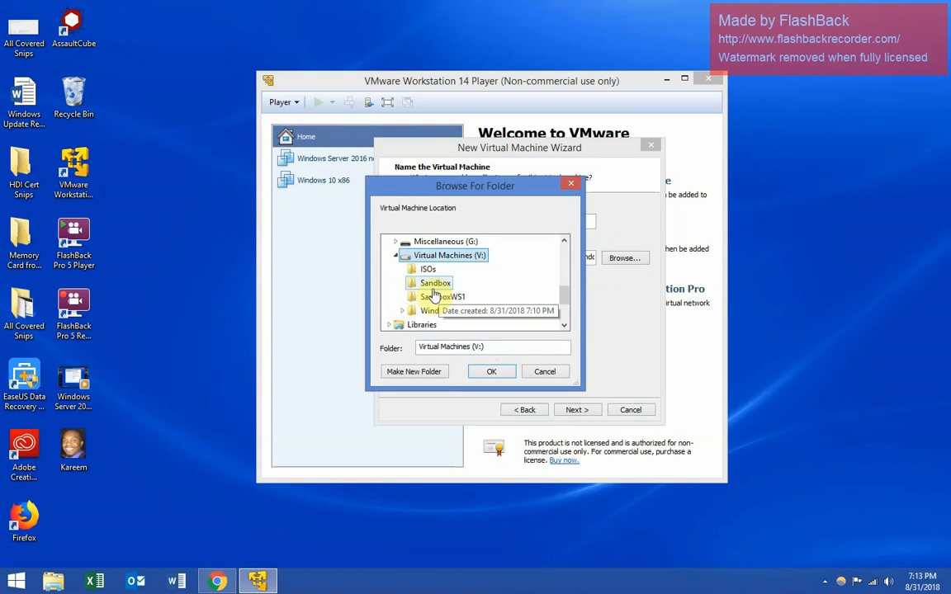
left_click(431, 285)
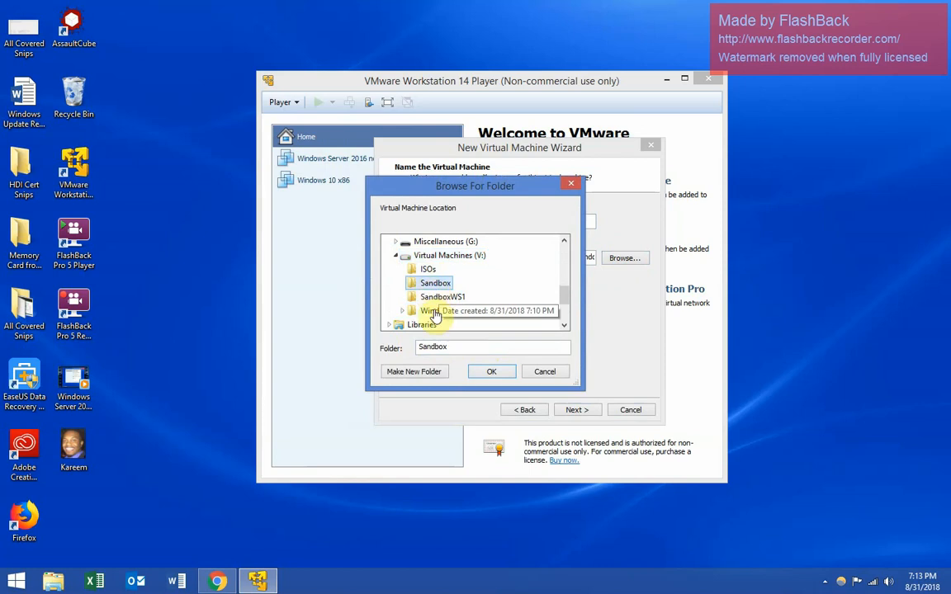
left_click(489, 372)
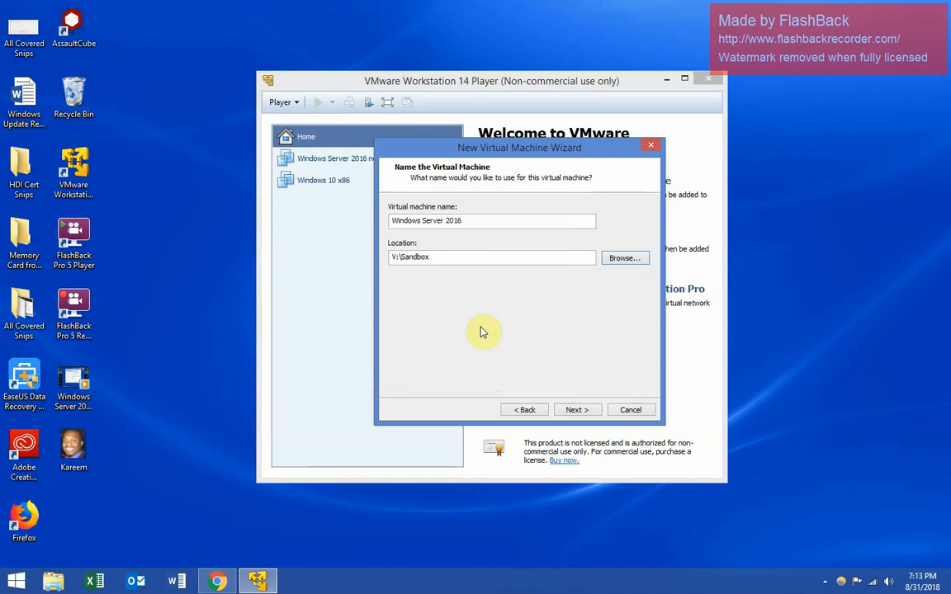
left_click(574, 412)
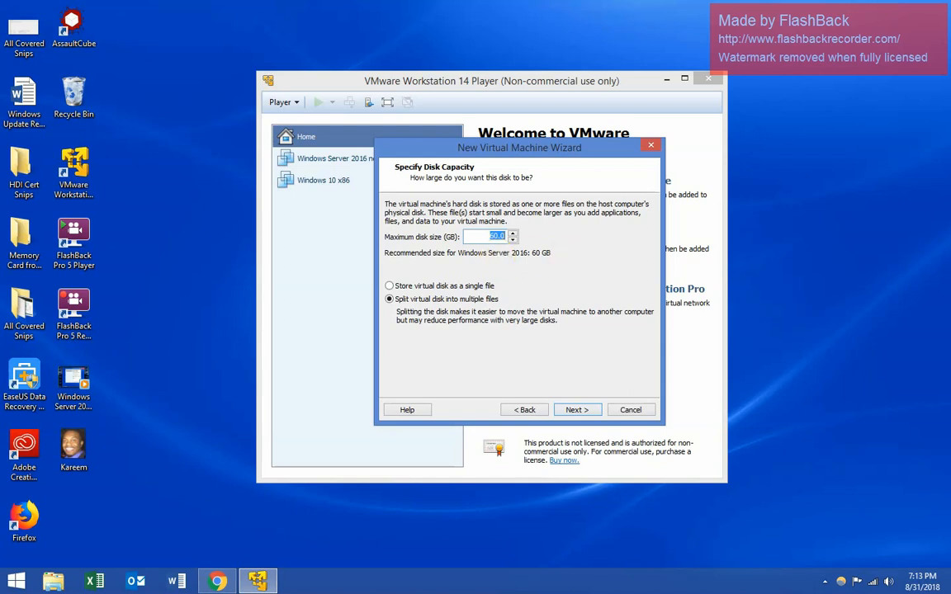
- Give the virtual disk 40 GB, stored as a single file
type("40")
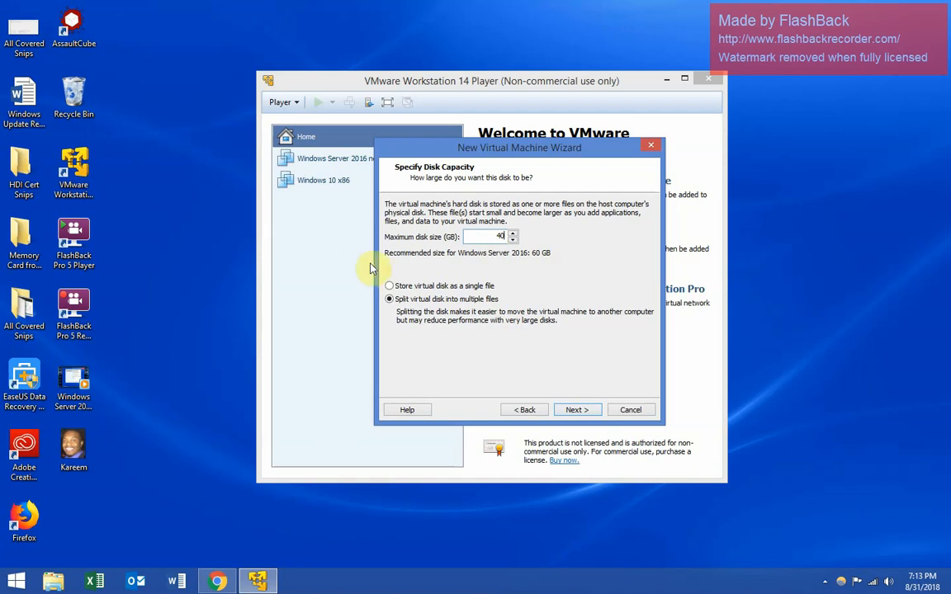
left_click(416, 287)
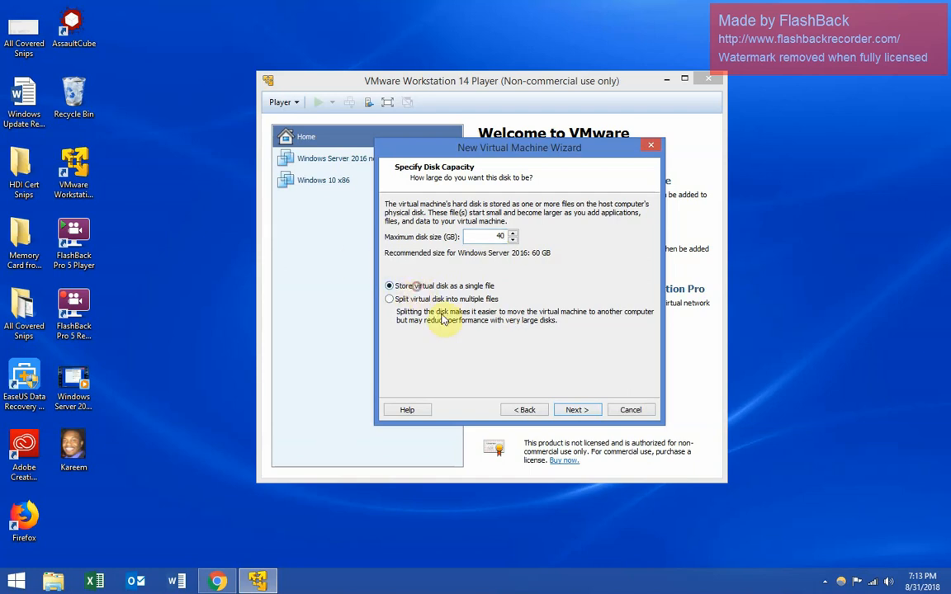
left_click(581, 416)
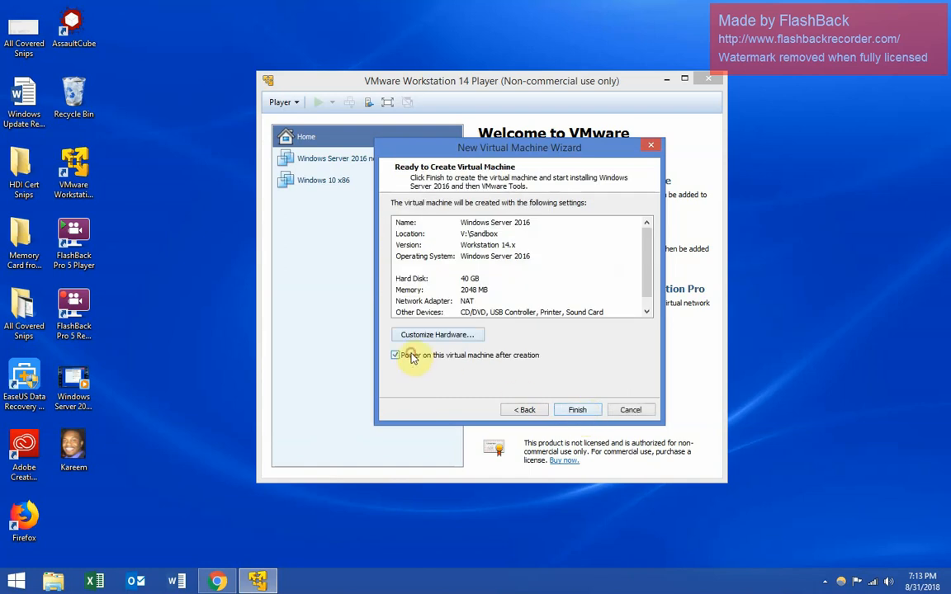
- Connect the network adapter to custom VMnet10 and finish creating the machine
left_click(438, 334)
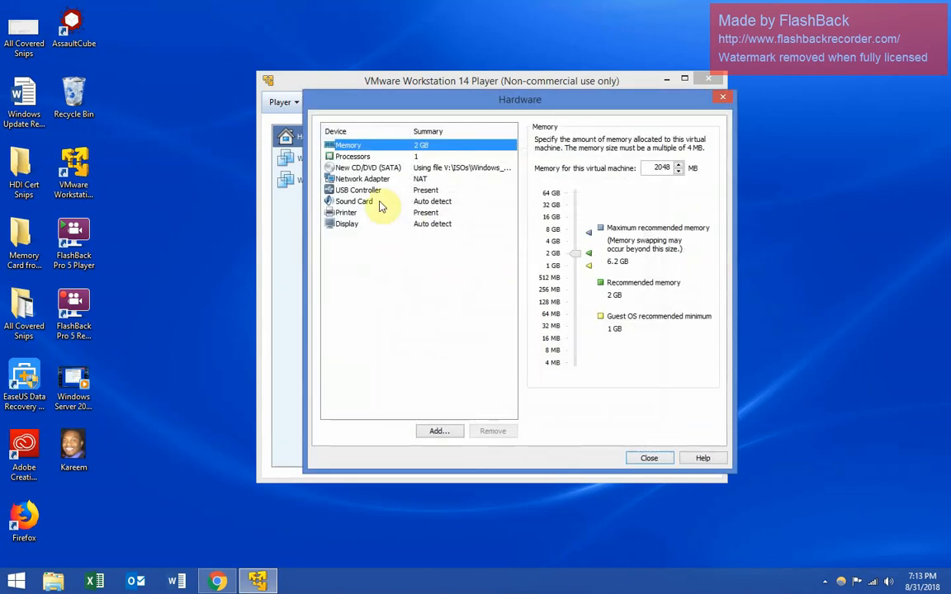
left_click(349, 178)
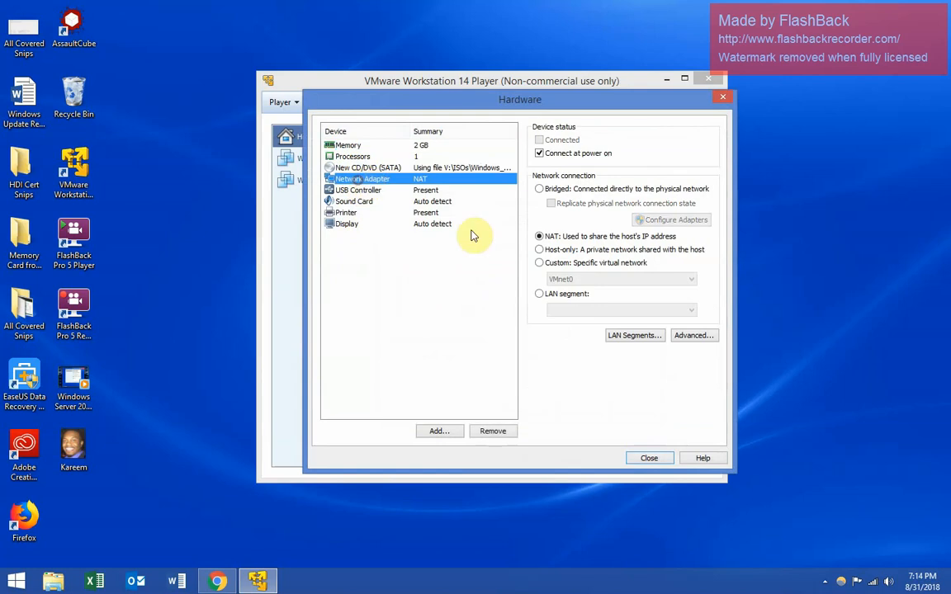
left_click(542, 266)
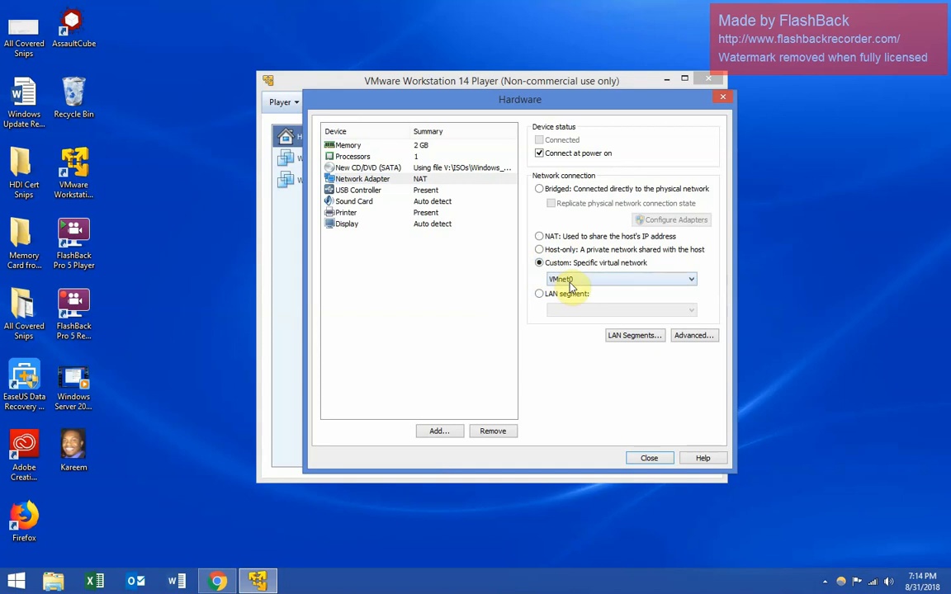
left_click(549, 279)
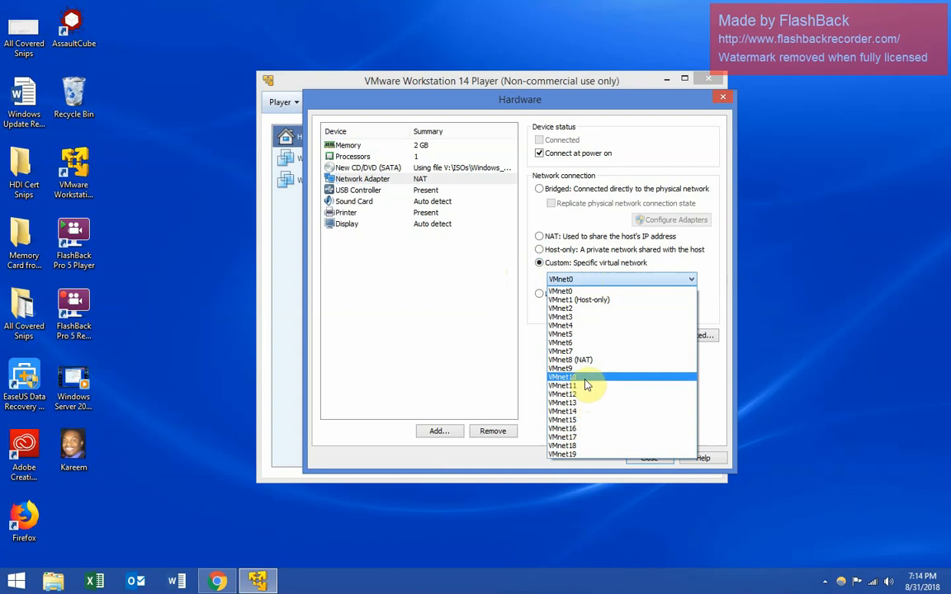
left_click(587, 381)
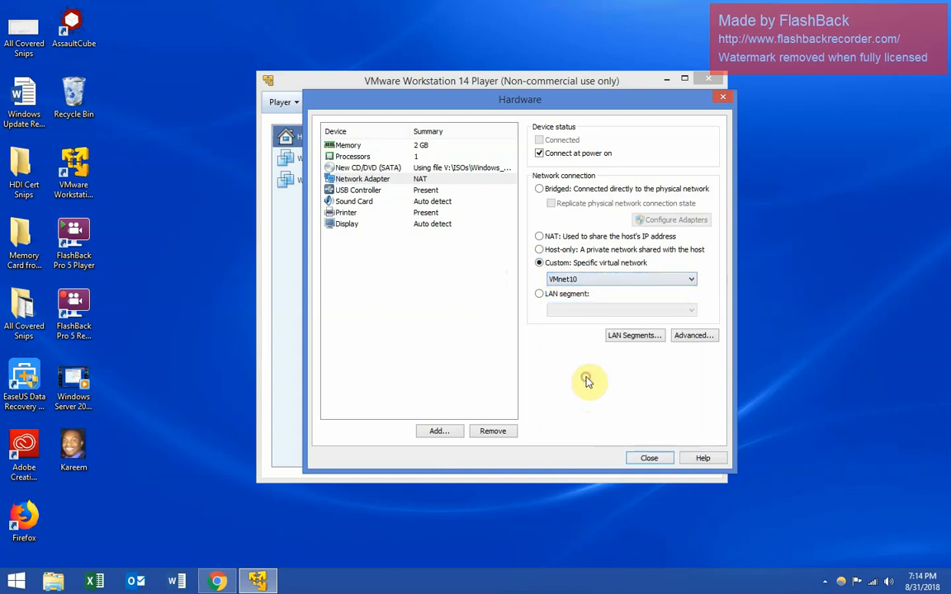
left_click(611, 279)
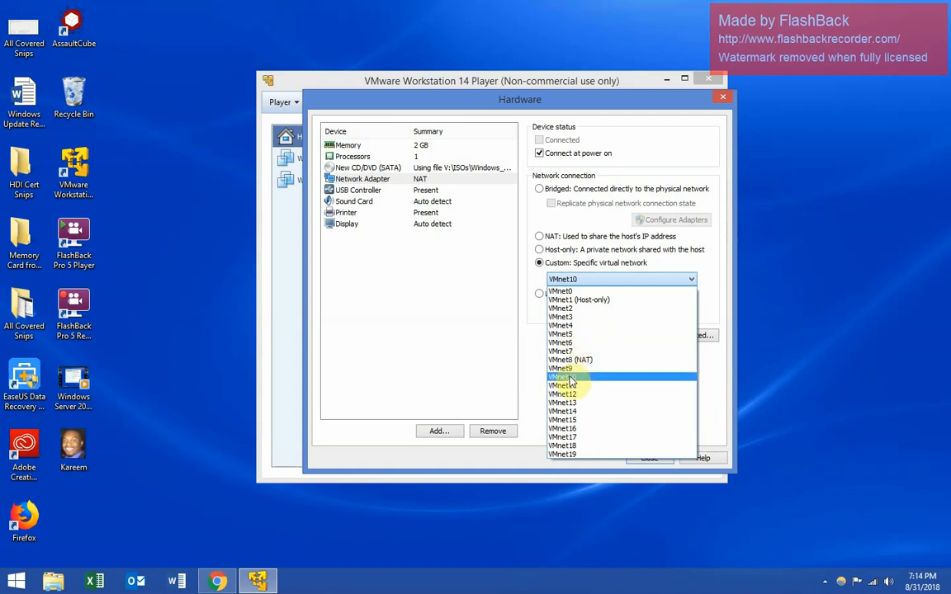
left_click(478, 308)
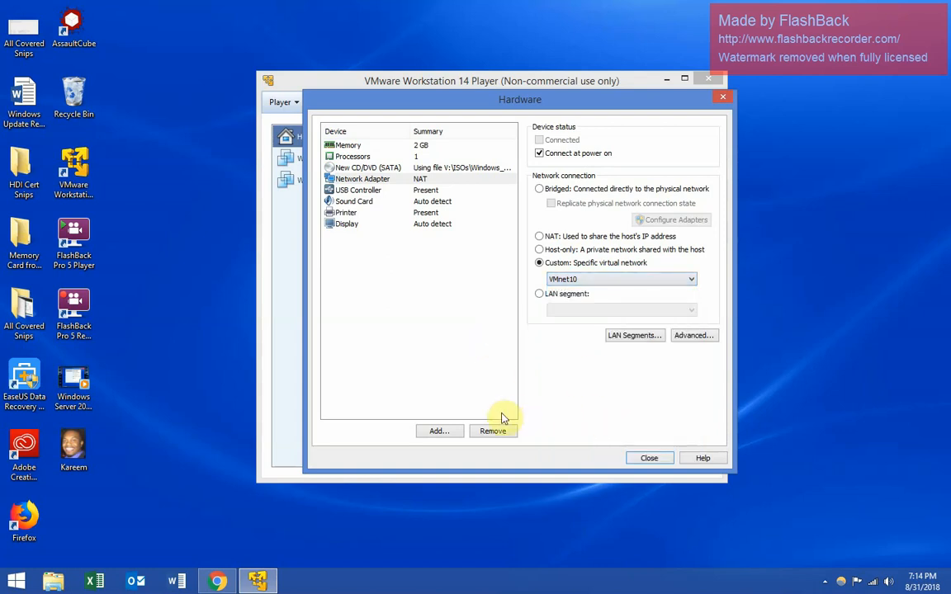
left_click(636, 457)
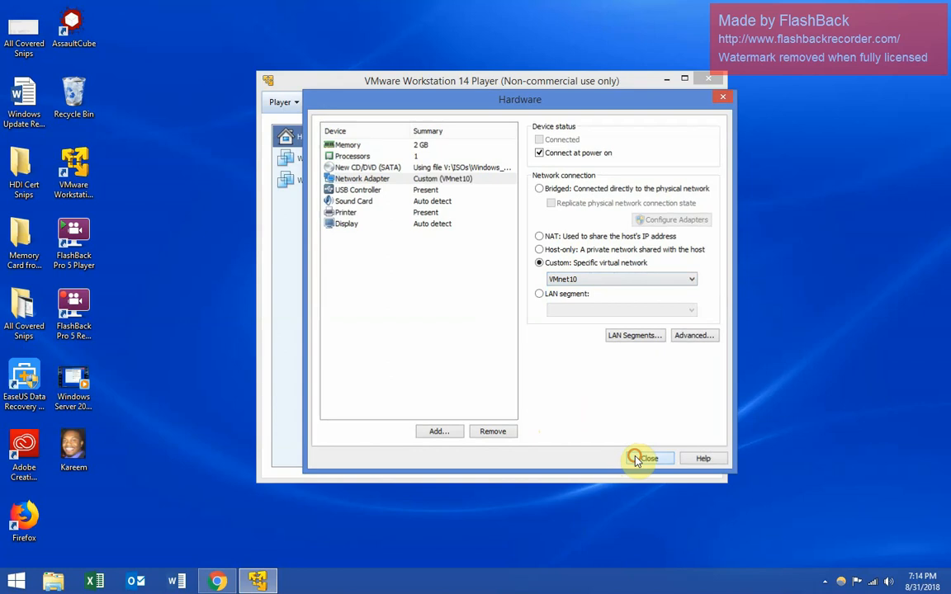
left_click(560, 411)
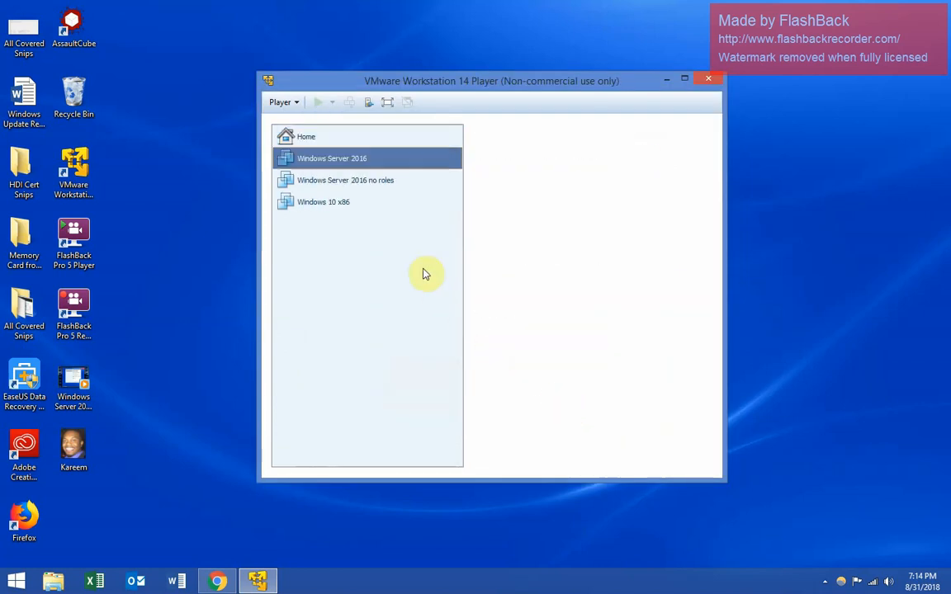
- Remove the floppy drive from the Windows Server 2016 VM's settings and save them
right_click(323, 163)
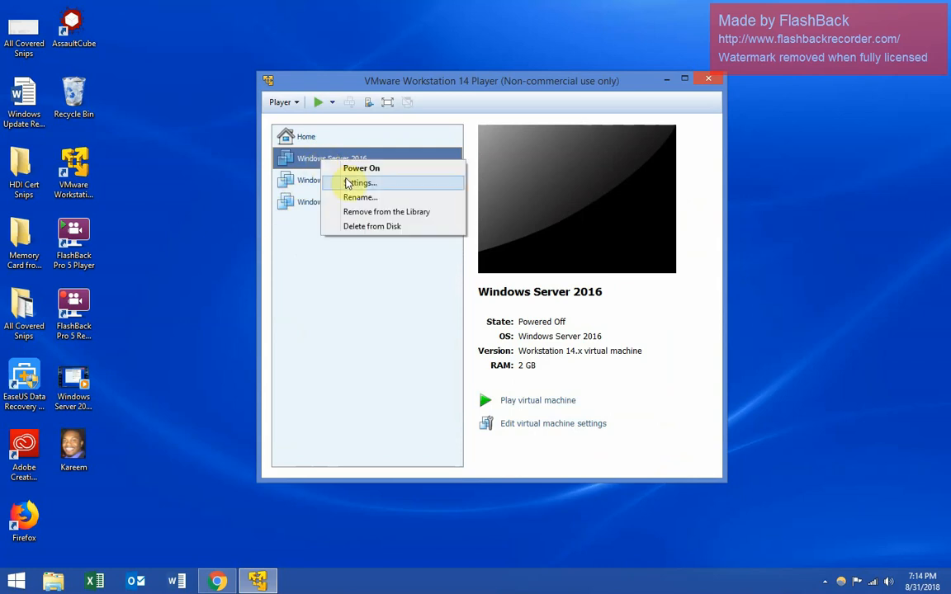
left_click(353, 183)
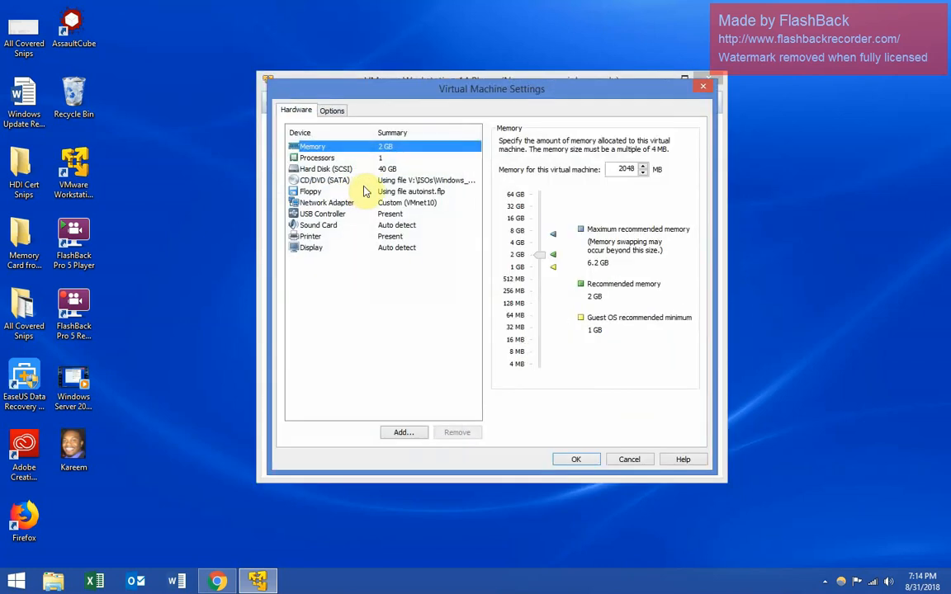
left_click(412, 192)
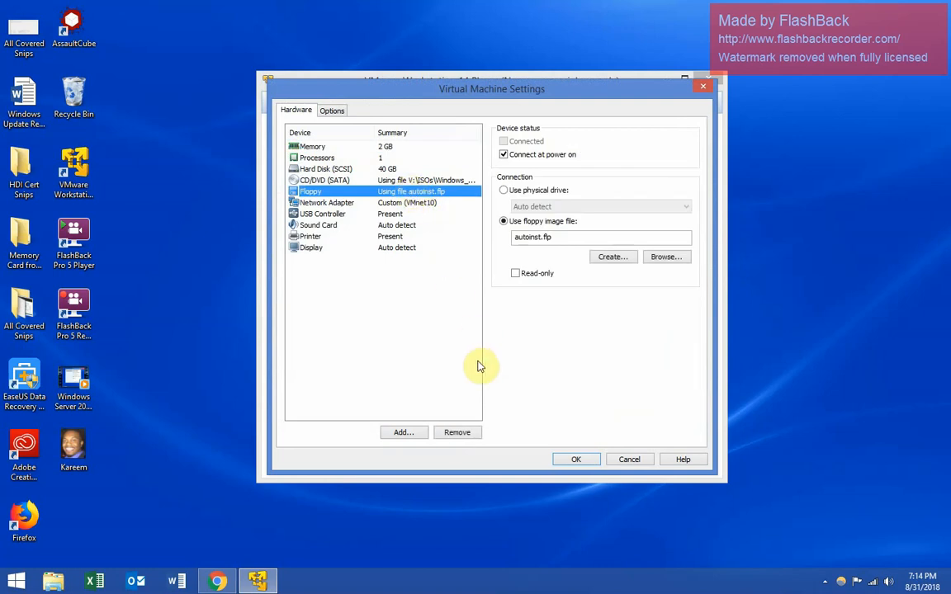
left_click(462, 431)
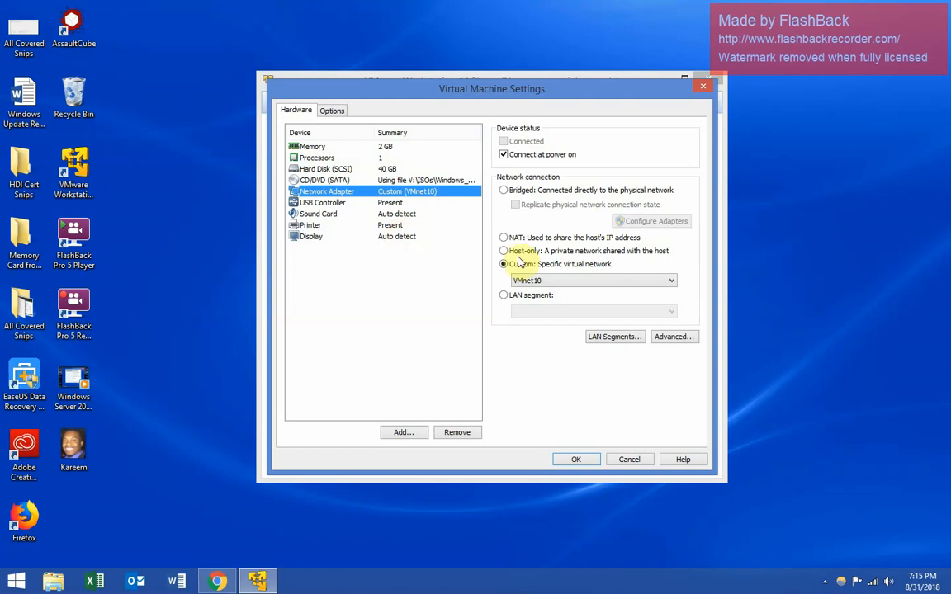
left_click(589, 460)
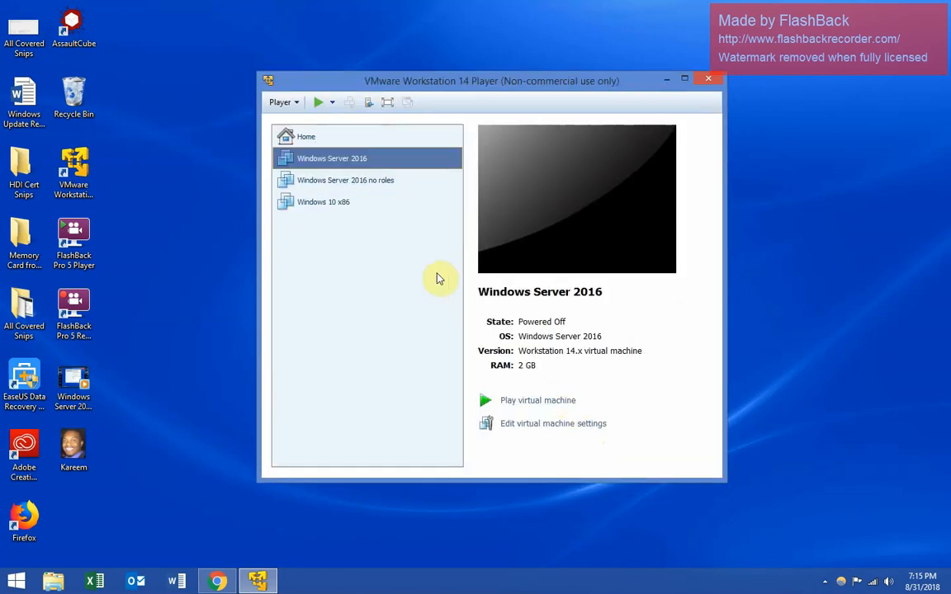
- Power on the Windows Server 2016 VM maximized and boot it from the installation DVD
right_click(348, 159)
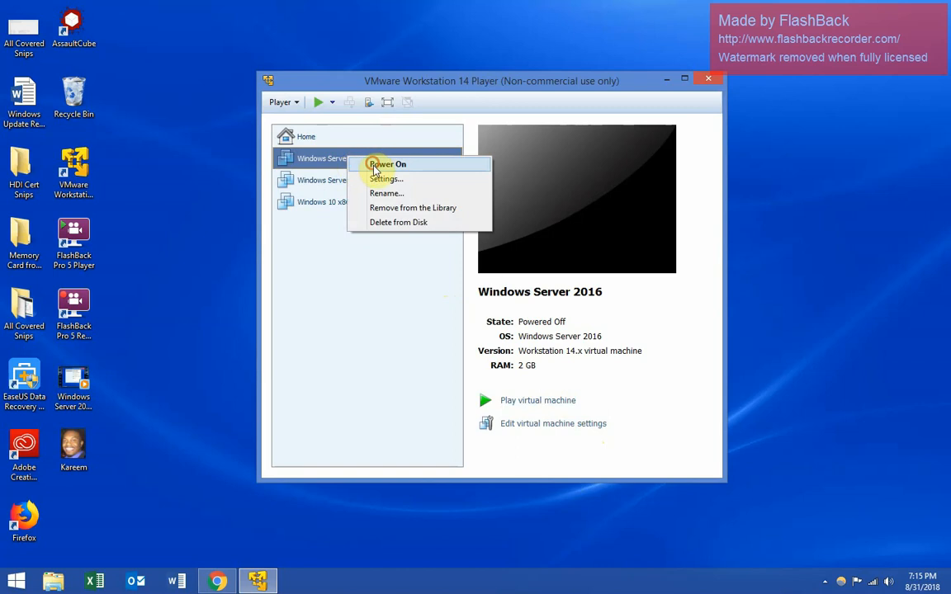
left_click(381, 162)
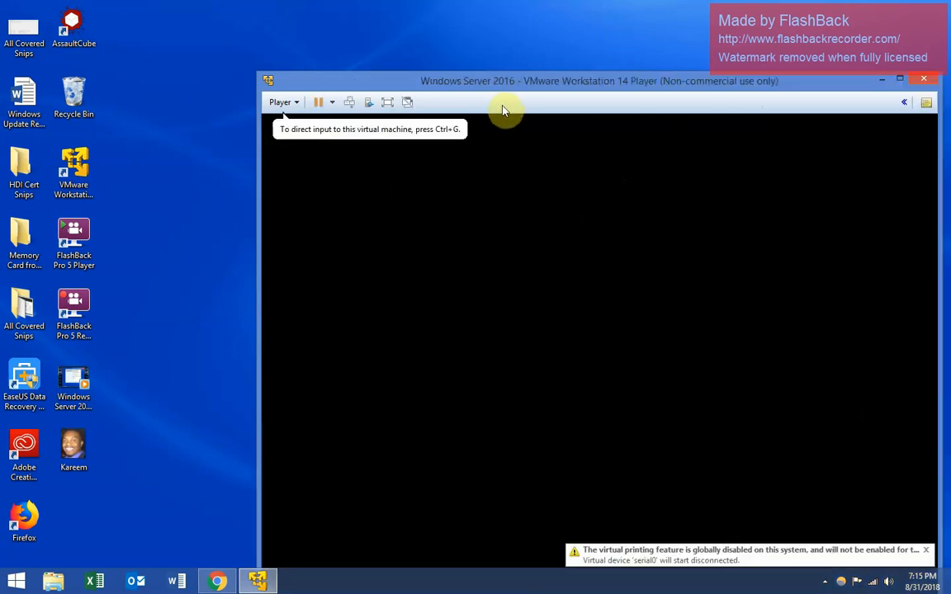
left_click(900, 79)
left_click(350, 210)
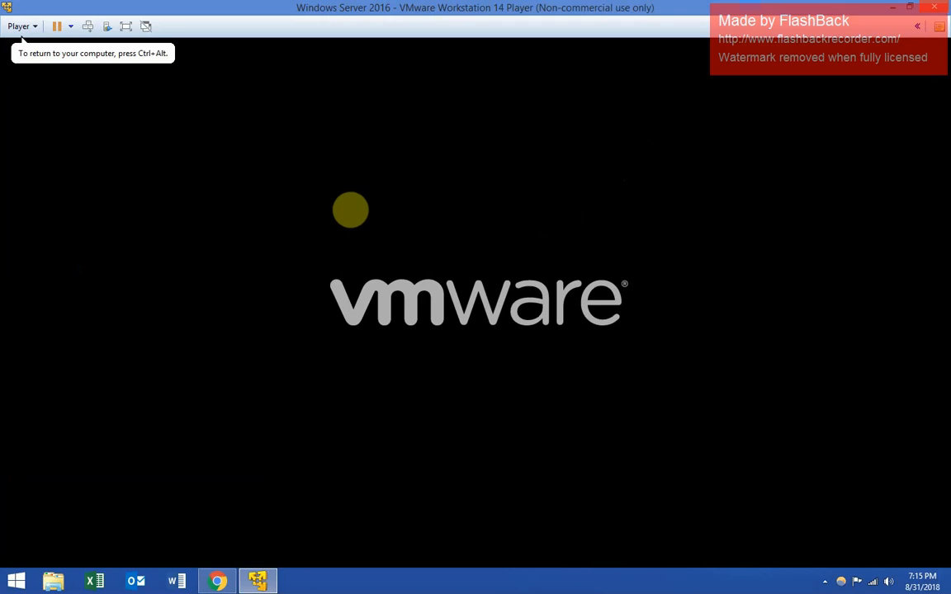
key("Return")
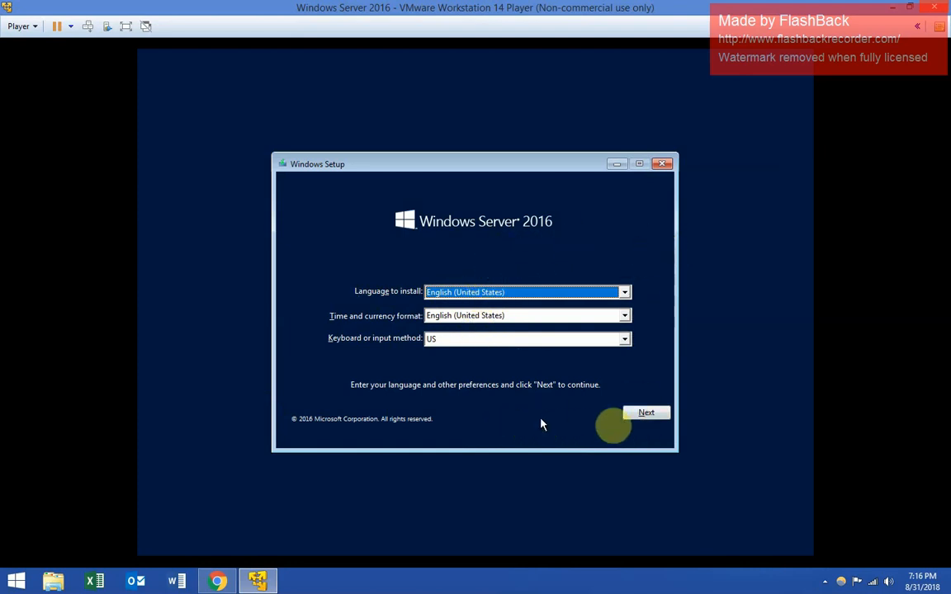
- Begin installation with the default language and choose Standard Evaluation (Desktop Experience)
left_click(644, 414)
left_click(492, 315)
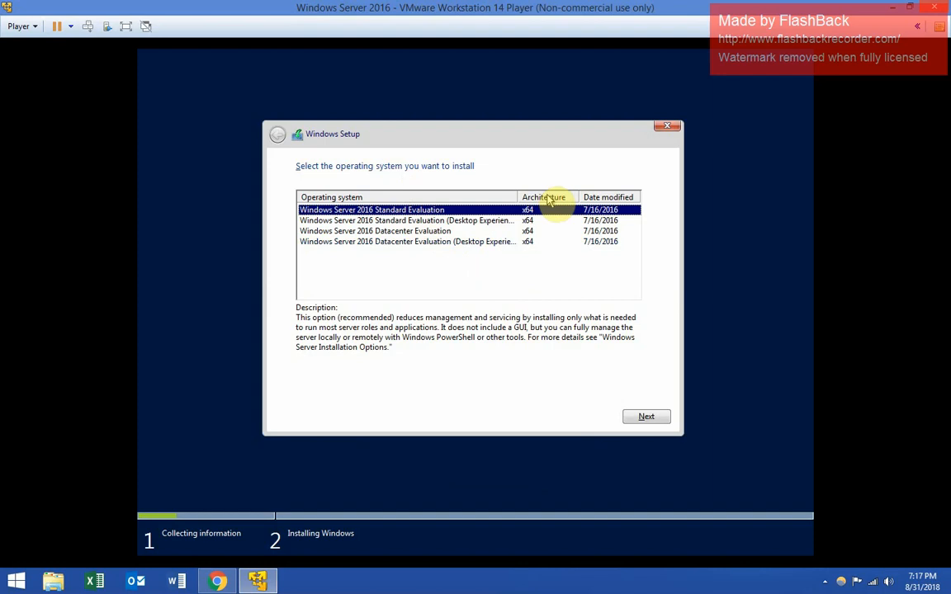
left_click(367, 222)
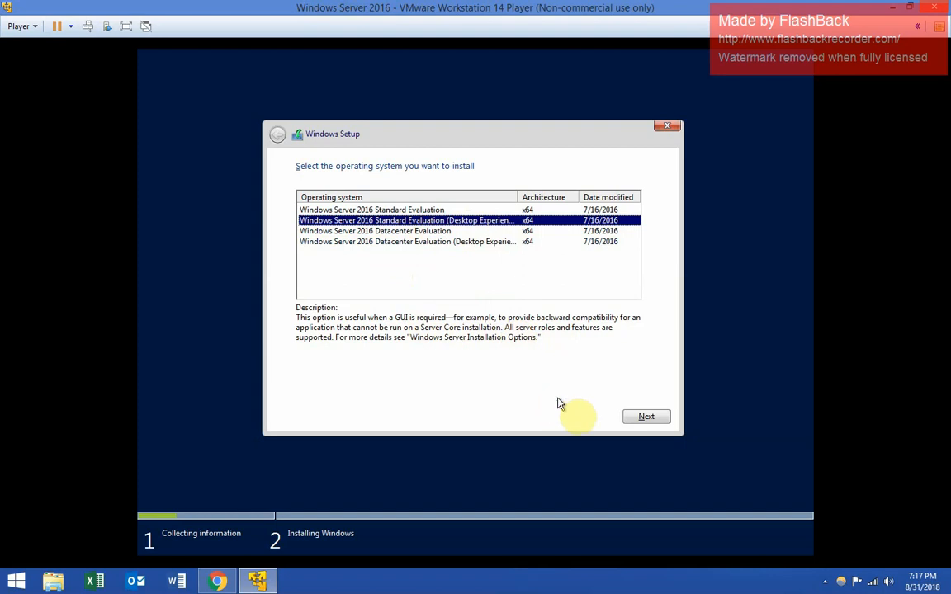
left_click(636, 423)
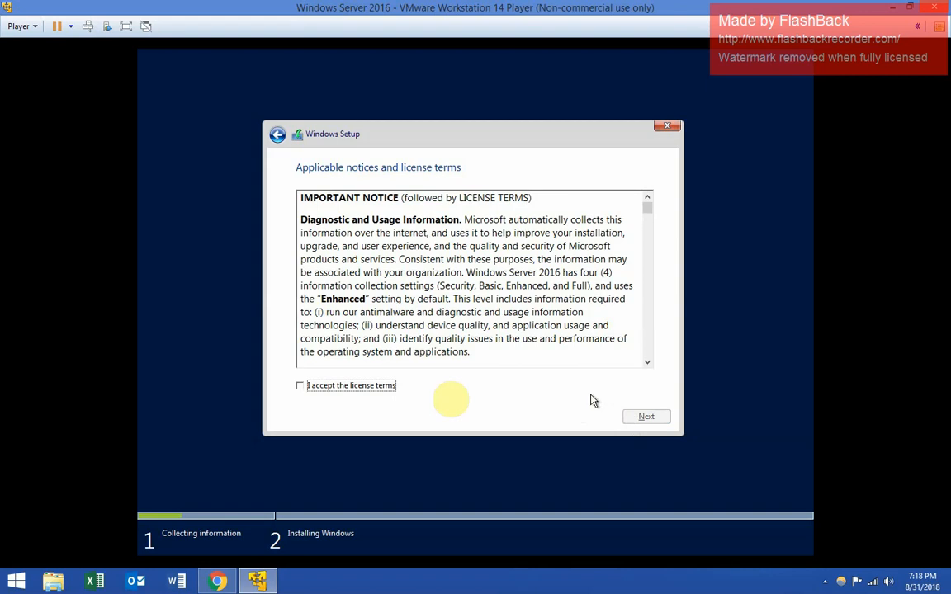
- Review and accept the license terms, then continue
left_click(401, 265)
scroll(411, 279, "down", 5)
scroll(411, 279, "down", 10)
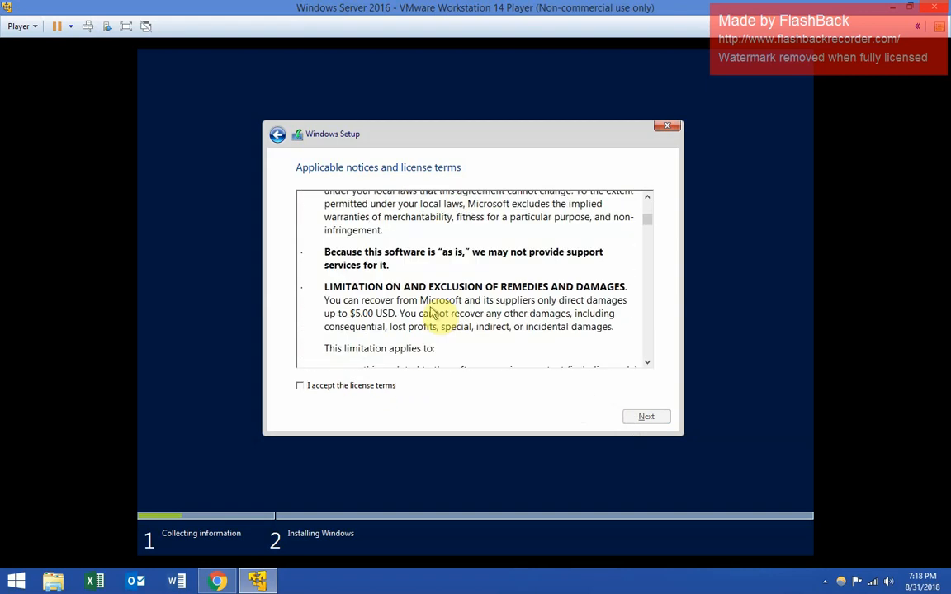
scroll(435, 318, "up", 11)
scroll(467, 338, "up", 5)
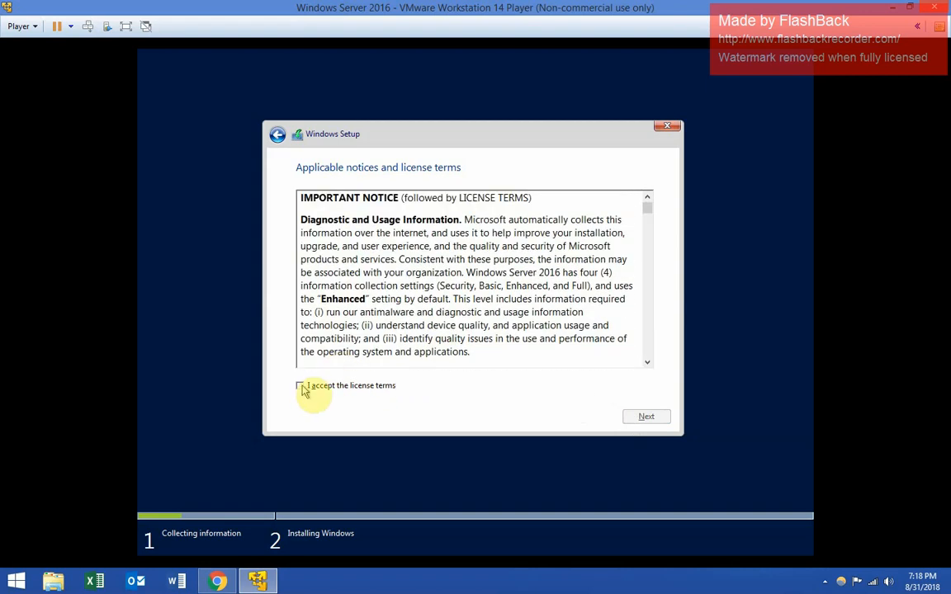
left_click(300, 385)
left_click(637, 421)
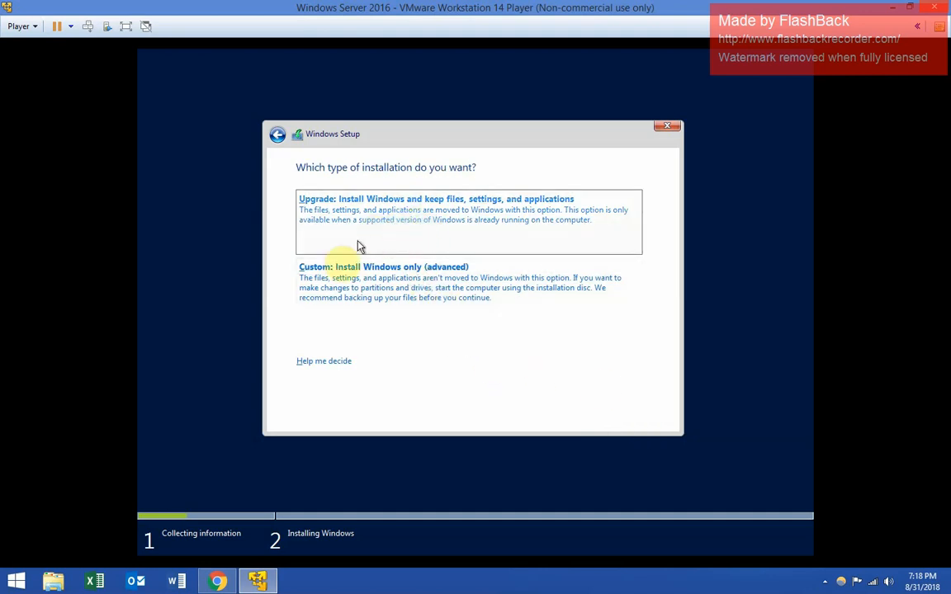
- Do a custom install of Windows onto Drive 0's unallocated space
left_click(330, 301)
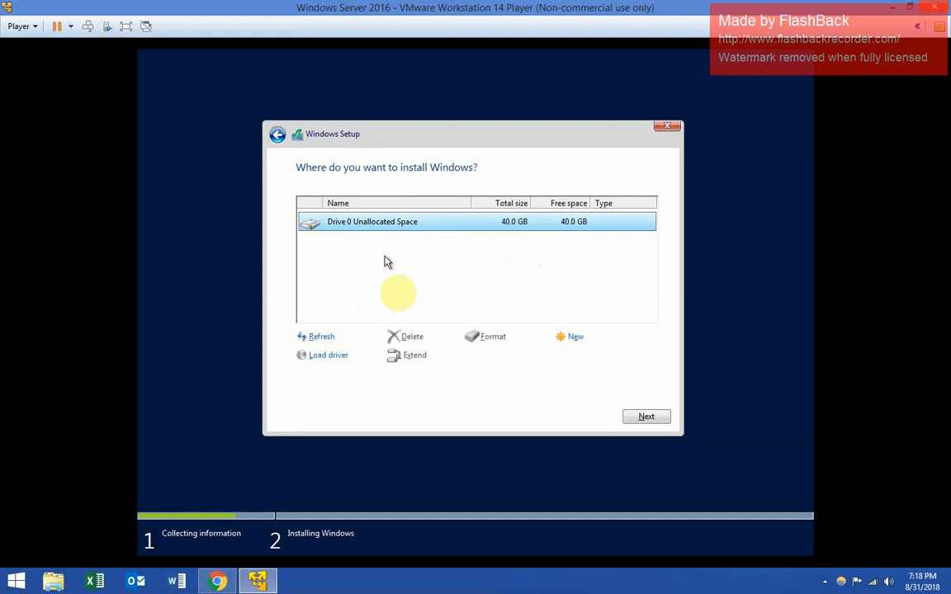
left_click(645, 418)
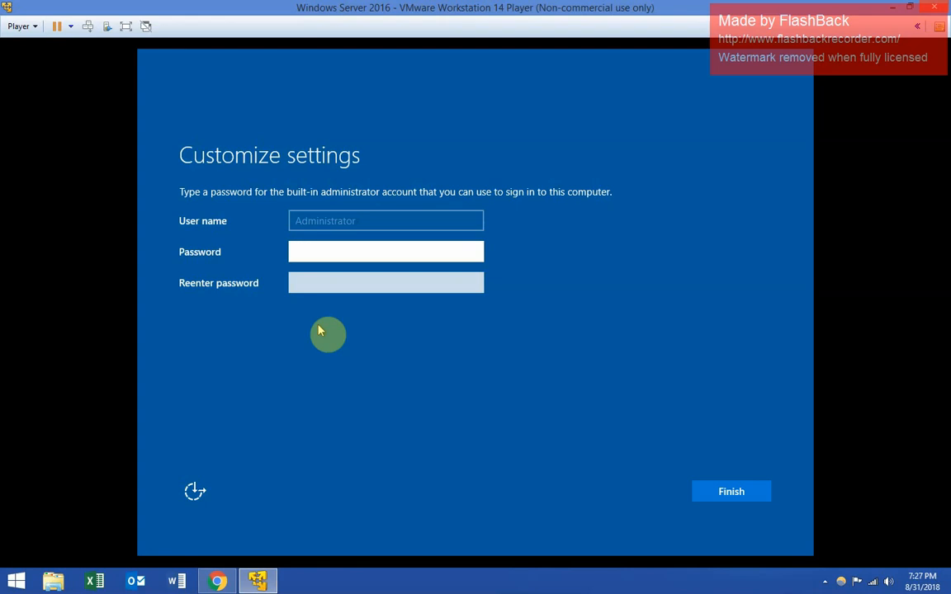
- Enter and confirm the built-in Administrator password to finish setup
left_click(305, 251)
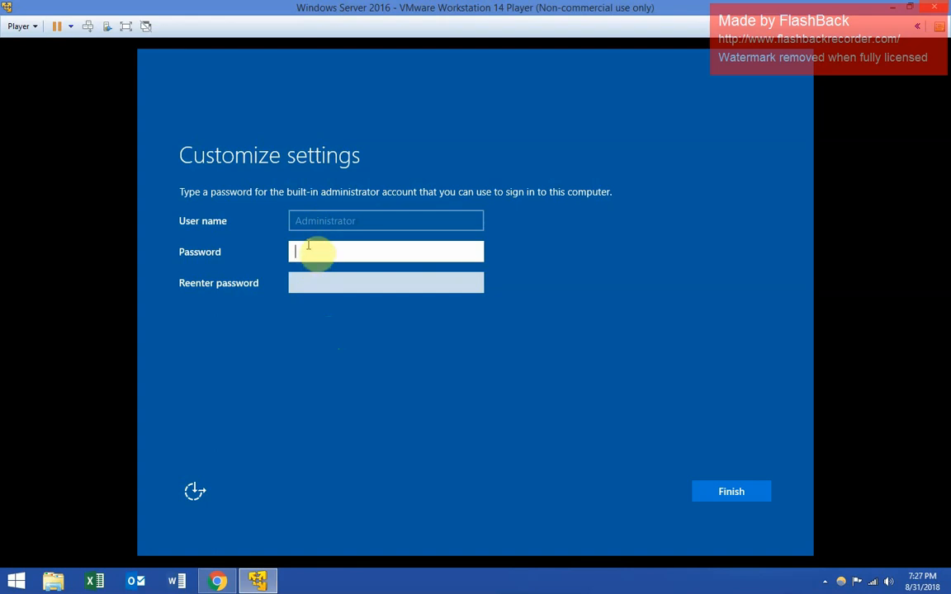
type("Password1!")
key("BackSpace")
key("BackSpace")
key("BackSpace")
key("BackSpace")
key("BackSpace")
key("BackSpace")
key("BackSpace")
key("BackSpace")
key("BackSpace")
key("BackSpace")
type("P@ssw0rd1")
key("Tab")
type("P@ss")
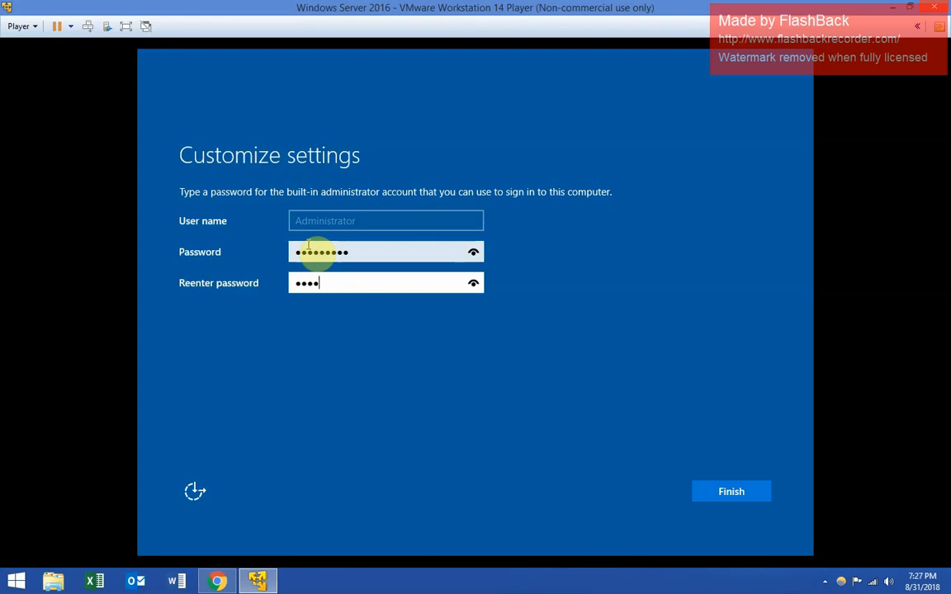
type("w0rd1")
key("Return")
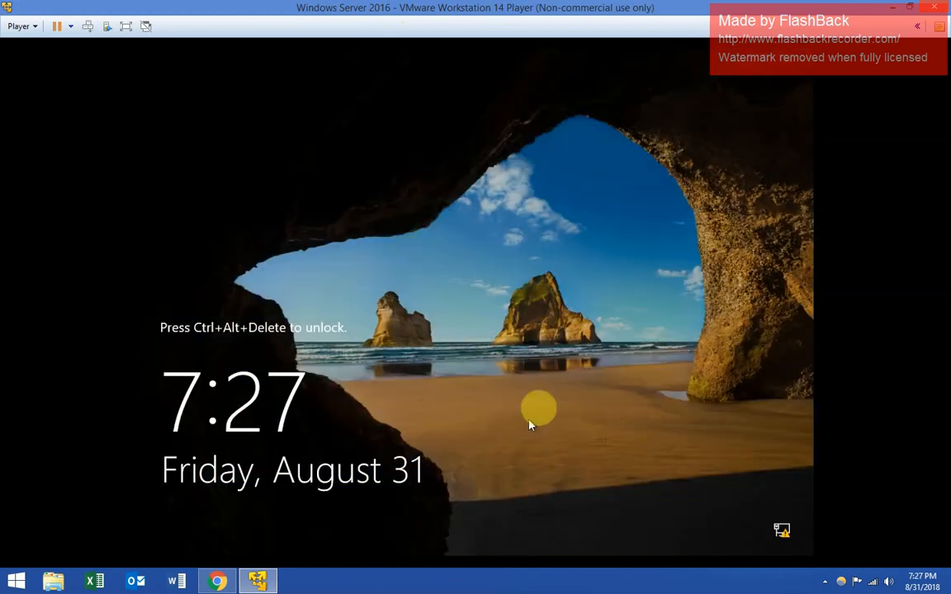
- Send Ctrl+Alt+Del and sign in as Administrator with the account password
left_click(85, 31)
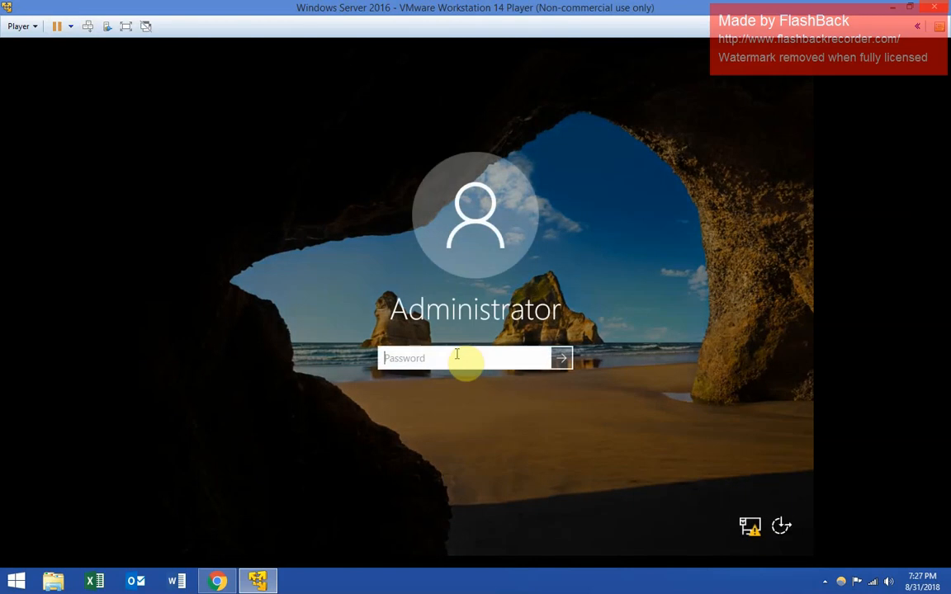
type("P")
key("BackSpace")
type("Pa$••••••")
key("Return")
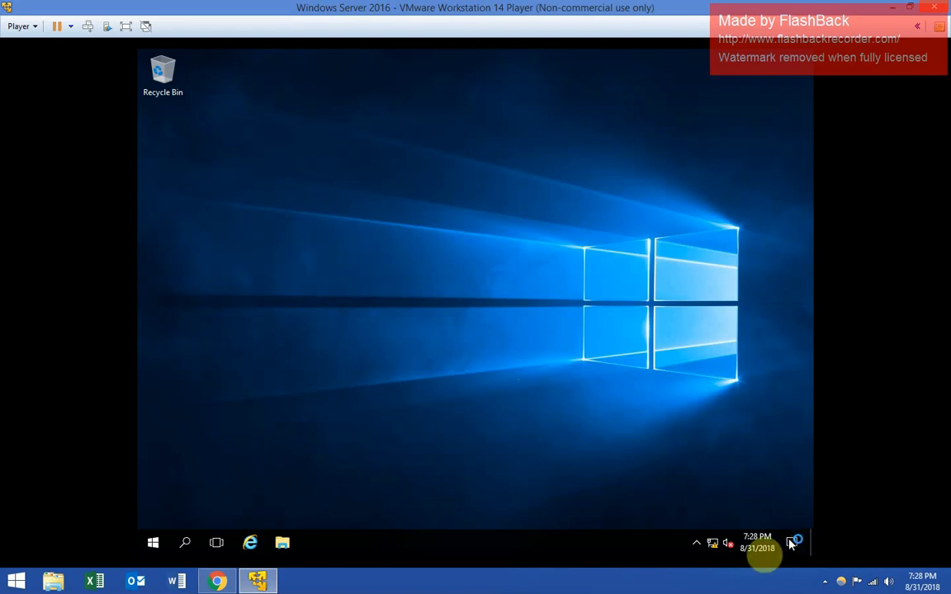
- Open Ethernet0's IPv4 (TCP/IPv4) properties via Network and Sharing Center's adapter settings
right_click(712, 548)
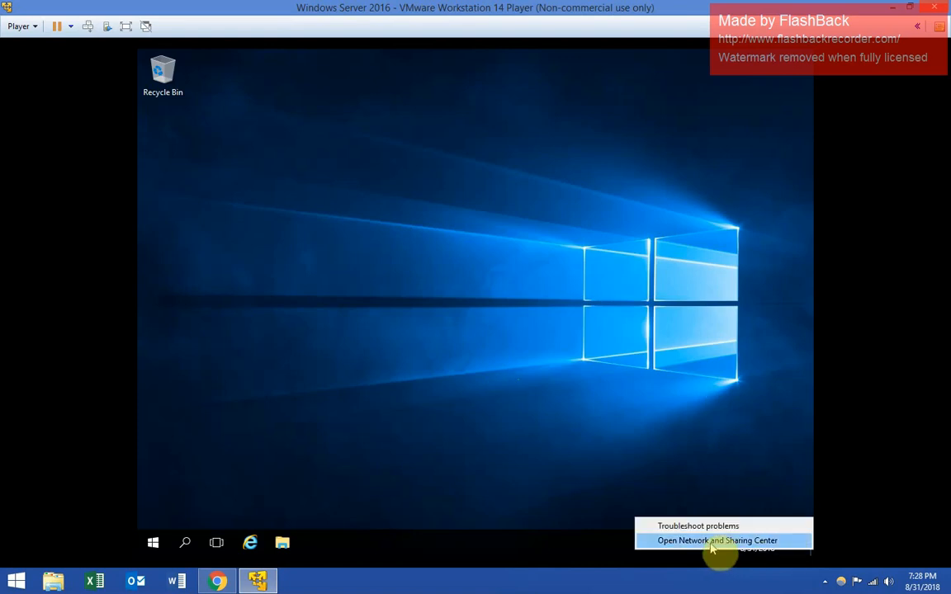
left_click(715, 541)
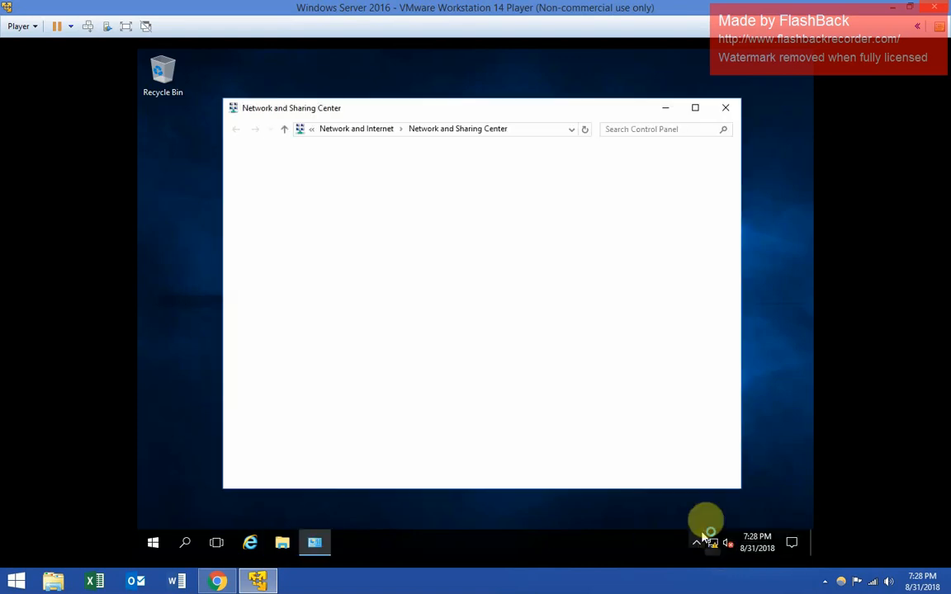
left_click(294, 179)
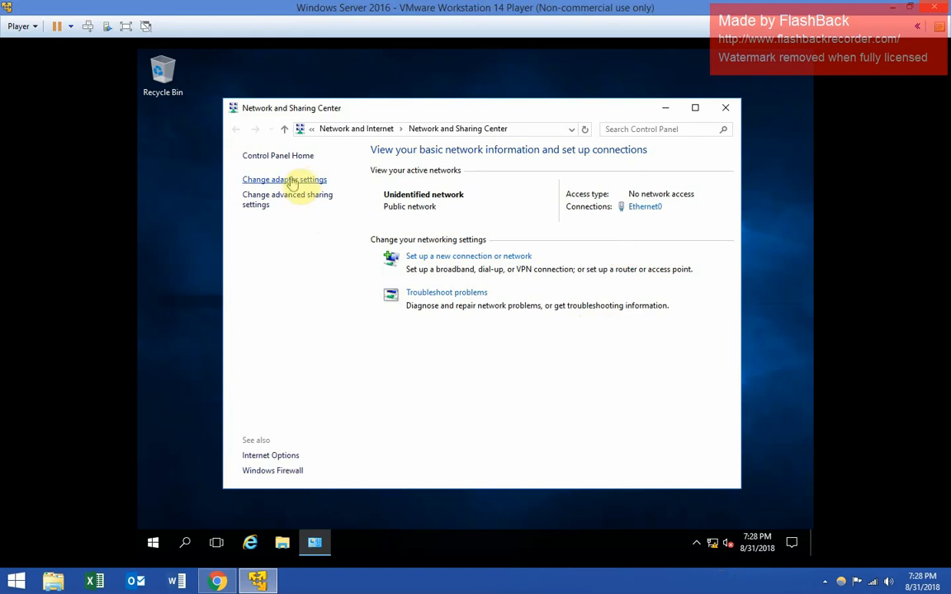
left_click(289, 192)
left_click(290, 194)
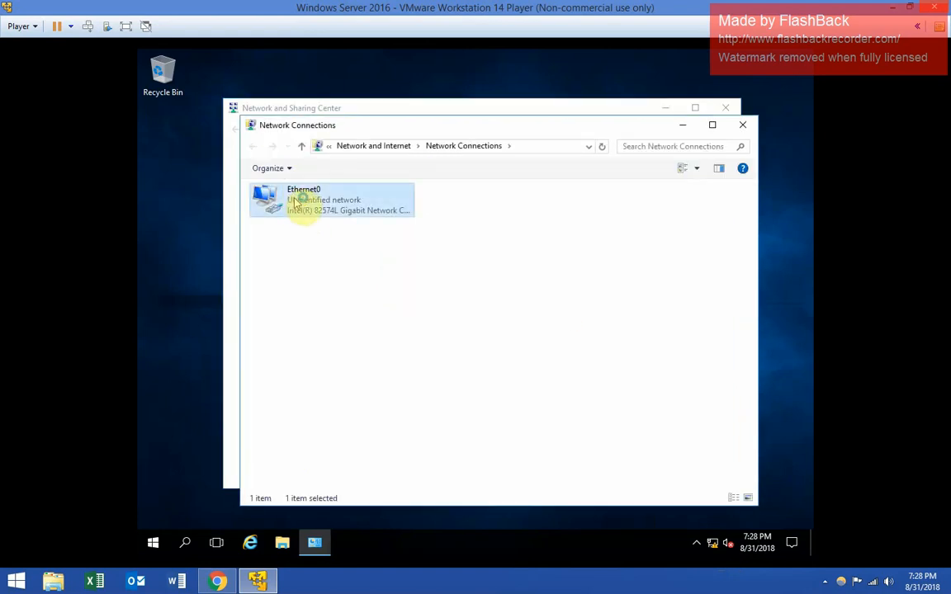
right_click(300, 203)
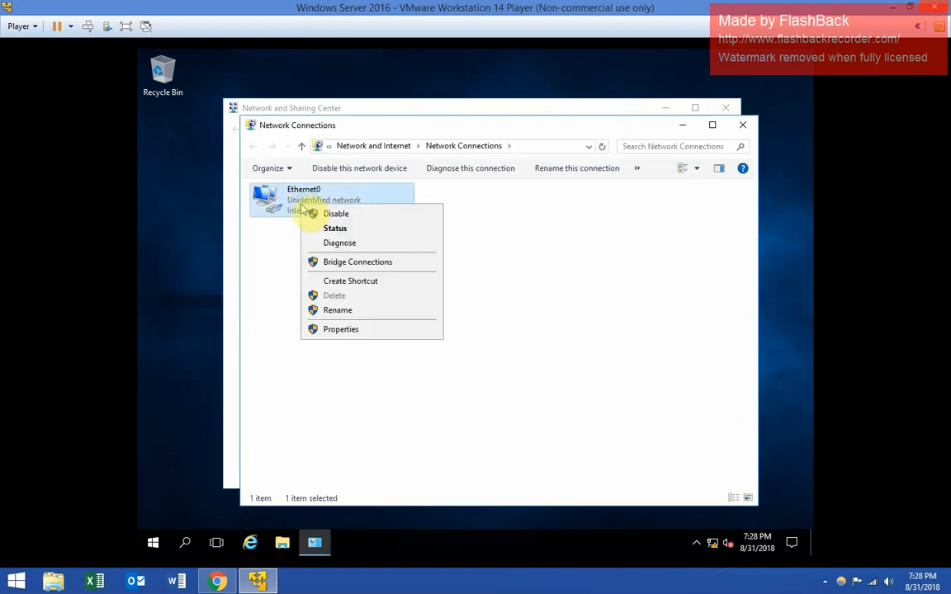
left_click(357, 331)
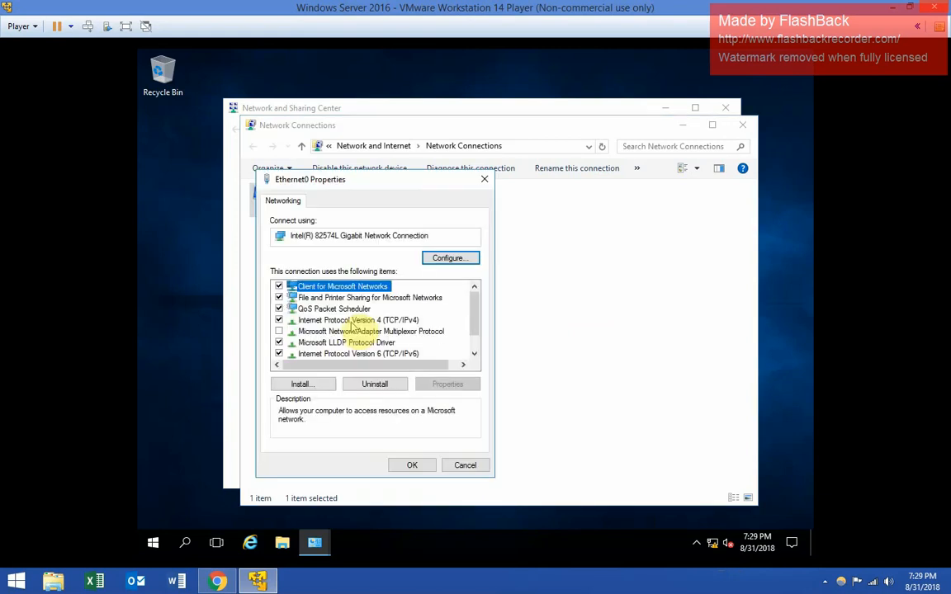
left_click(348, 322)
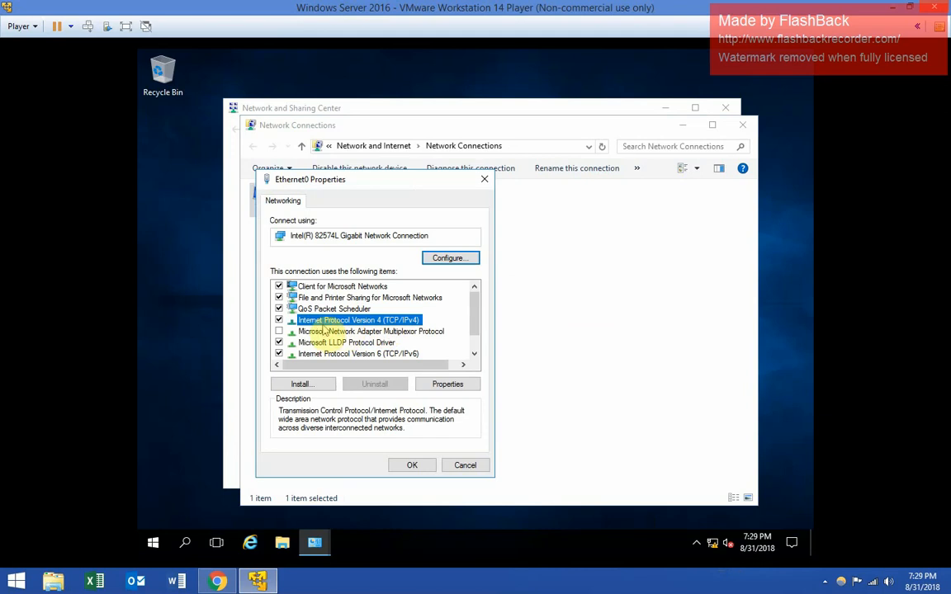
left_click(446, 384)
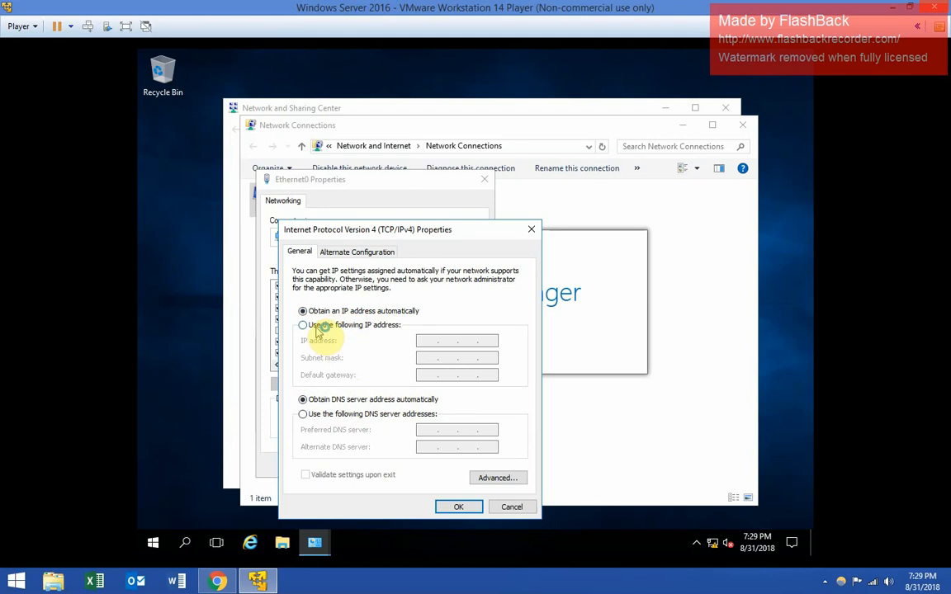
- Give Ethernet0 static IP 192.168.1.1, mask 255.255.255.0, gateway and DNS 192.168.1.1
left_click(316, 327)
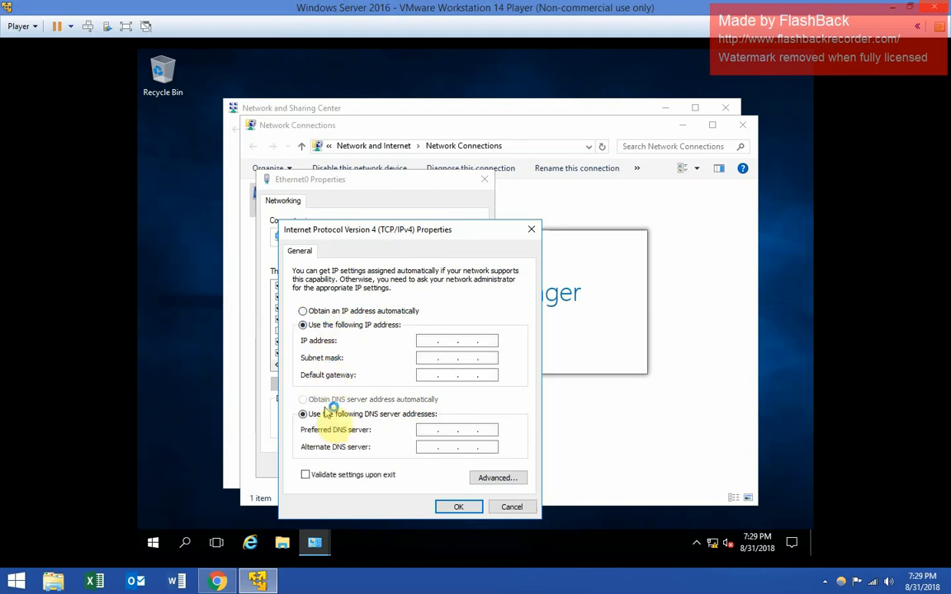
left_click(431, 342)
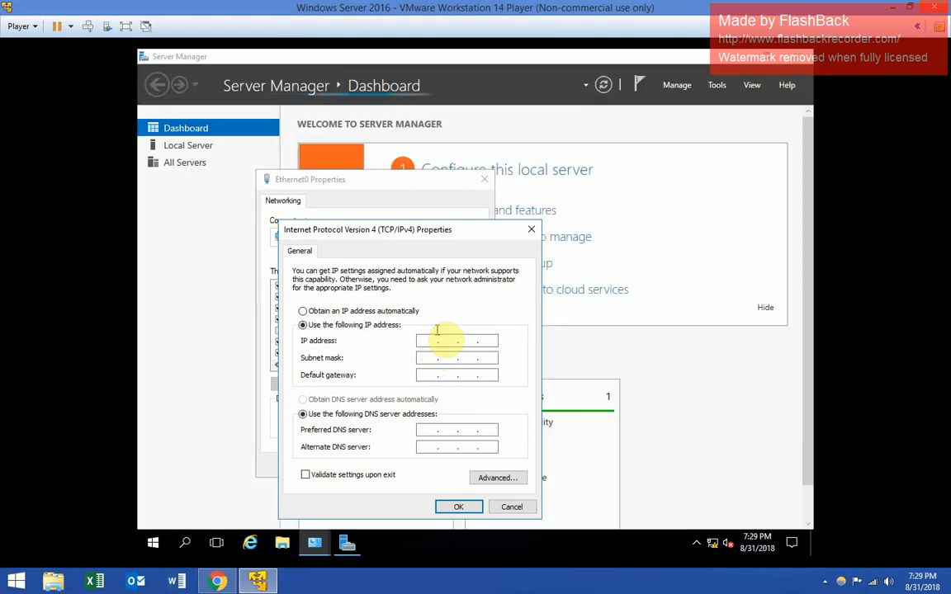
left_click(439, 335)
type("192.168")
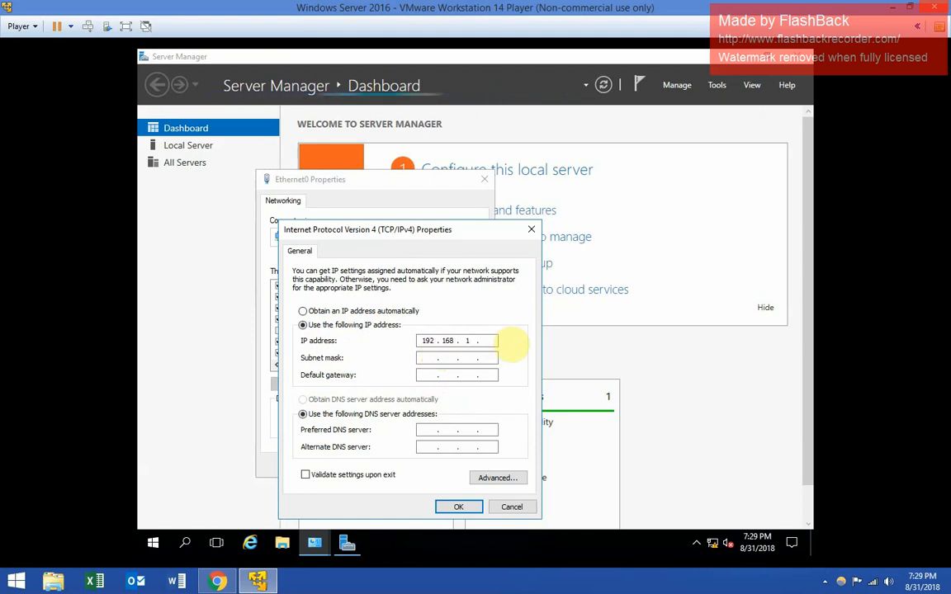
type(".1")
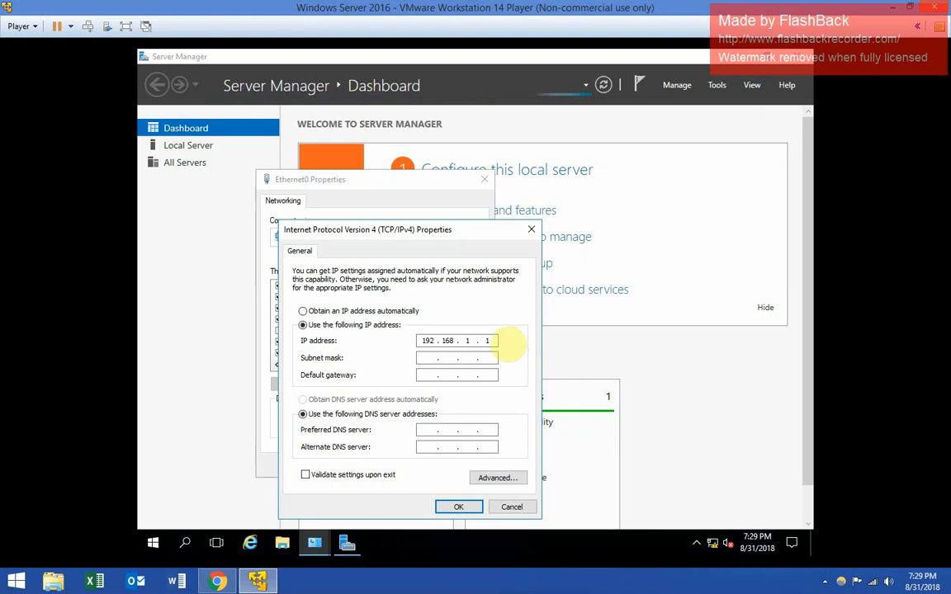
left_click(424, 359)
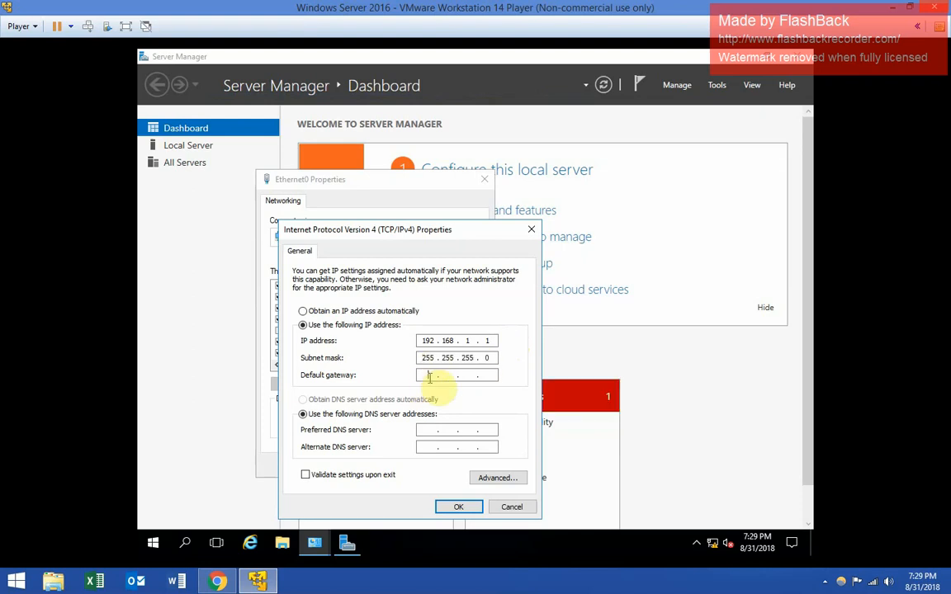
left_click(429, 376)
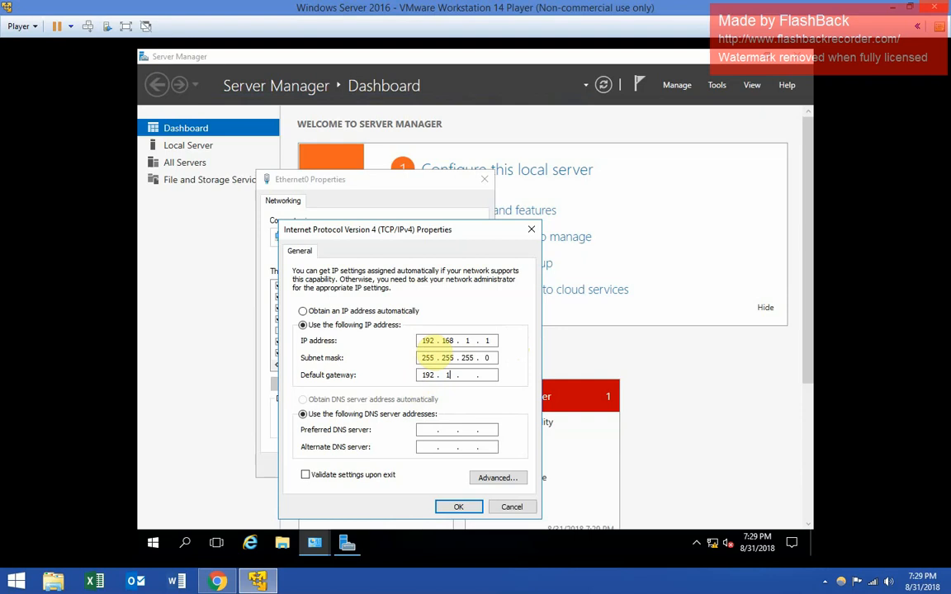
type("1.1")
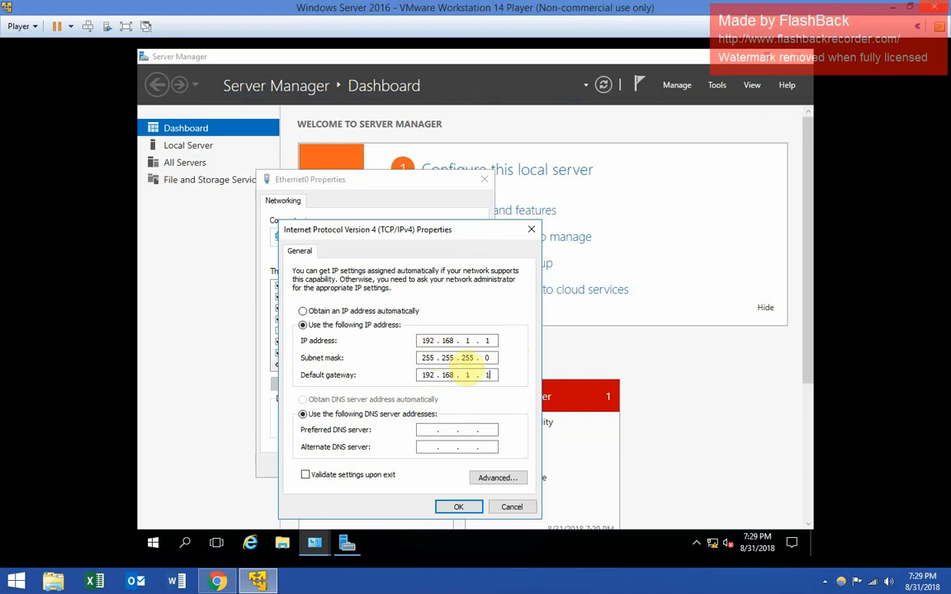
left_click(423, 428)
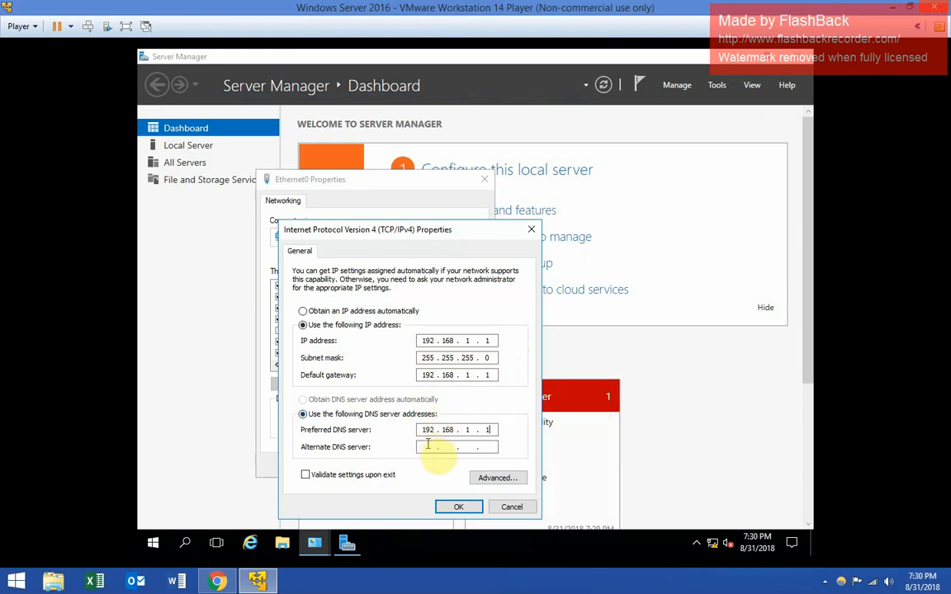
left_click(458, 507)
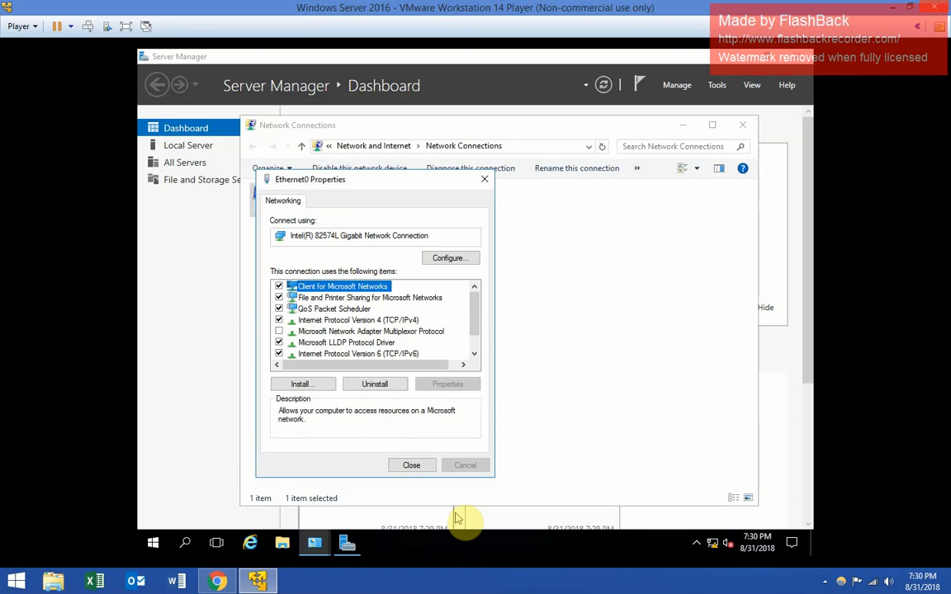
- Close Ethernet0 Properties and Network Connections, and minimize Server Manager
left_click(411, 466)
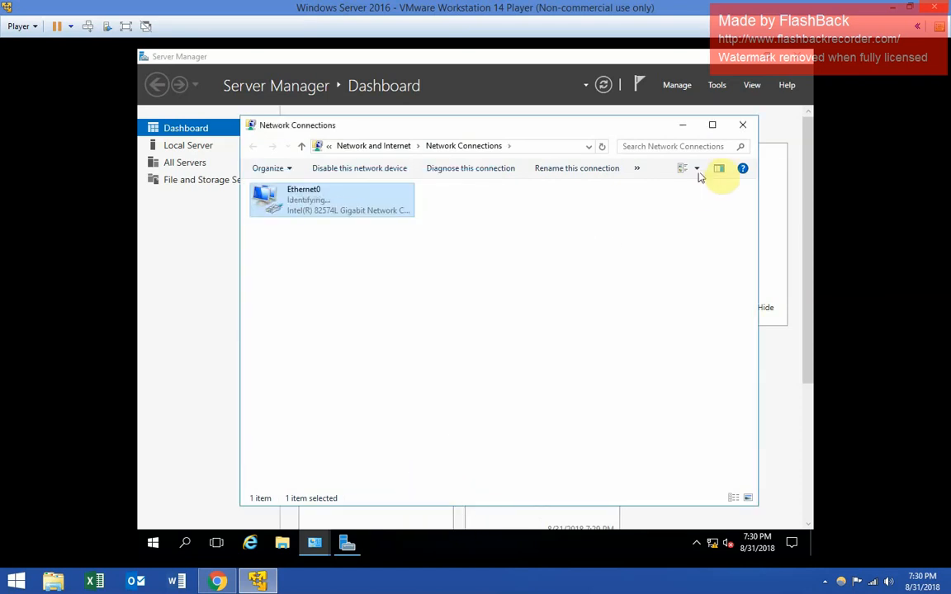
left_click(742, 126)
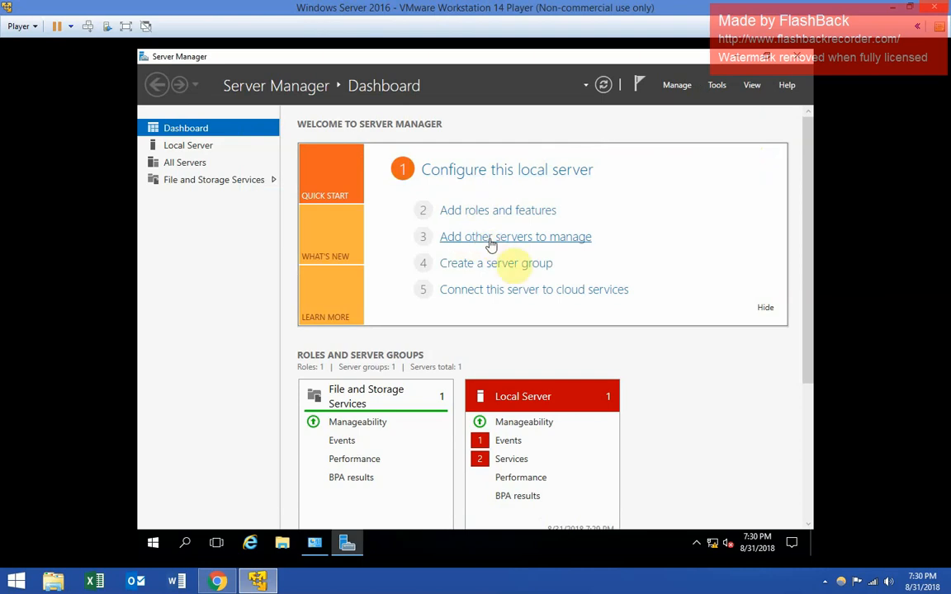
left_click(736, 57)
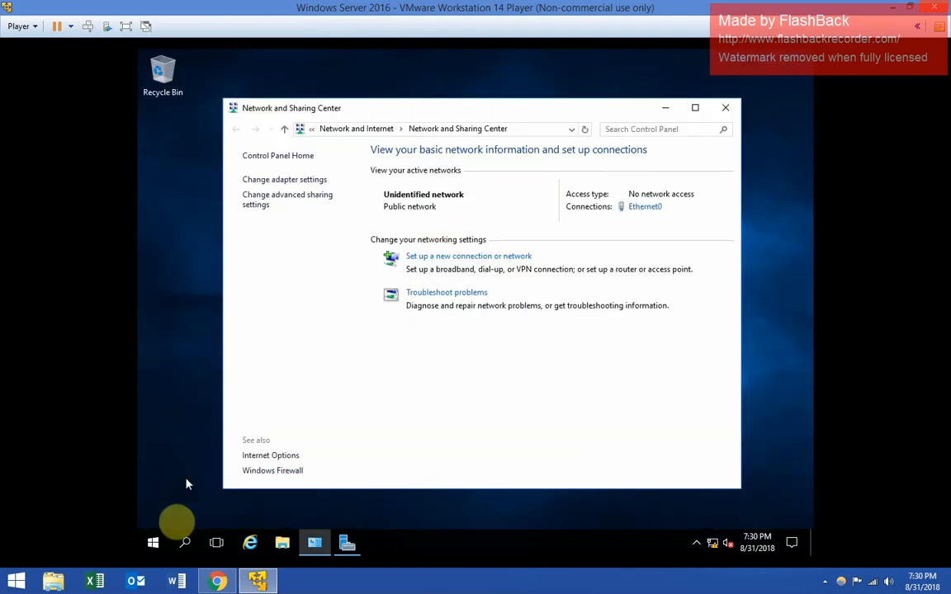
- Bring up the Start menu to search for the firewall settings
right_click(155, 542)
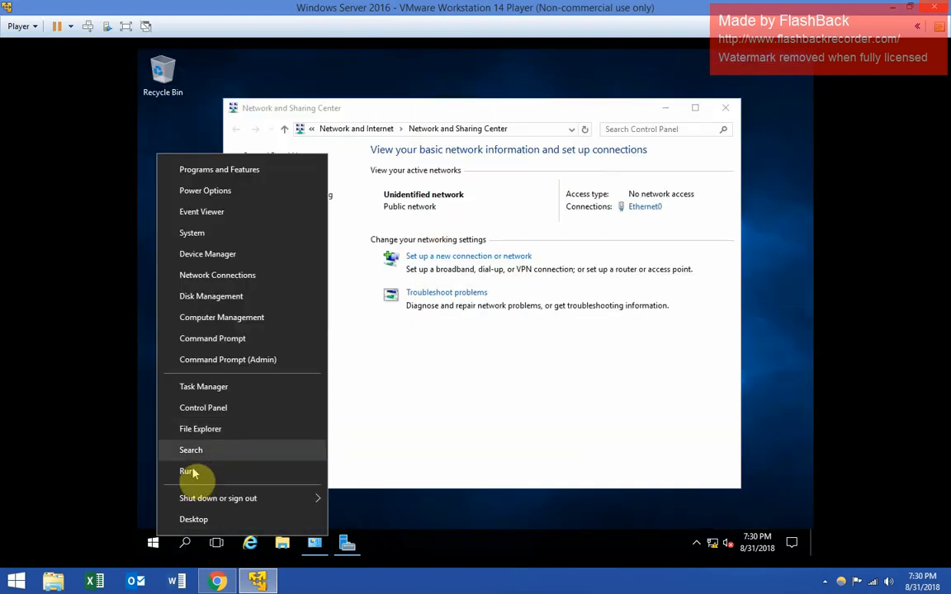
left_click(156, 547)
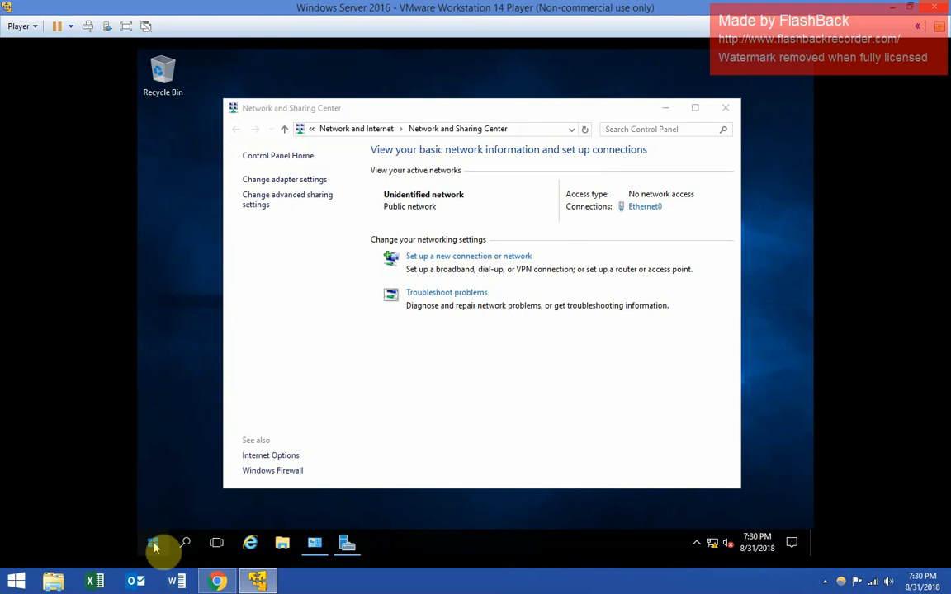
left_click(155, 546)
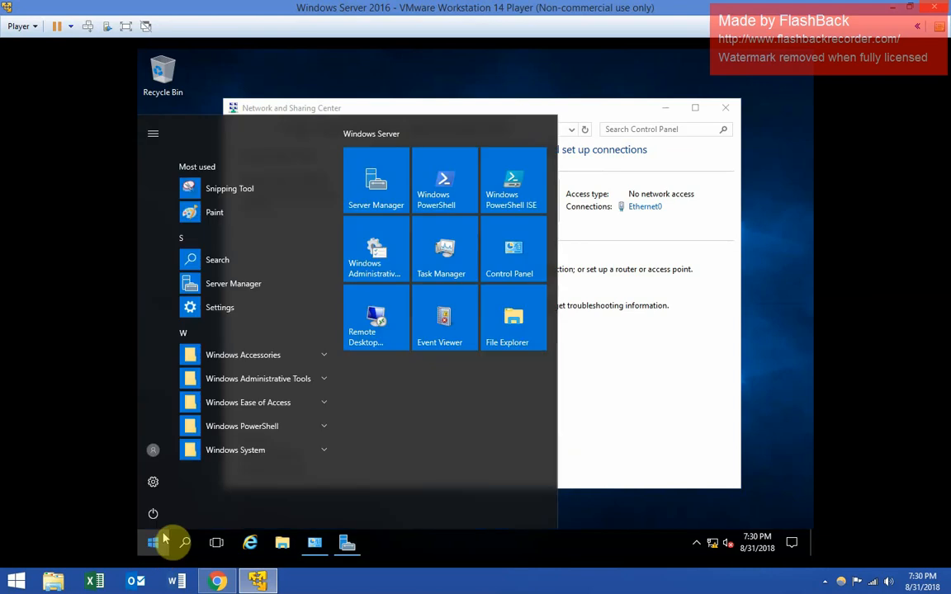
left_click(164, 536)
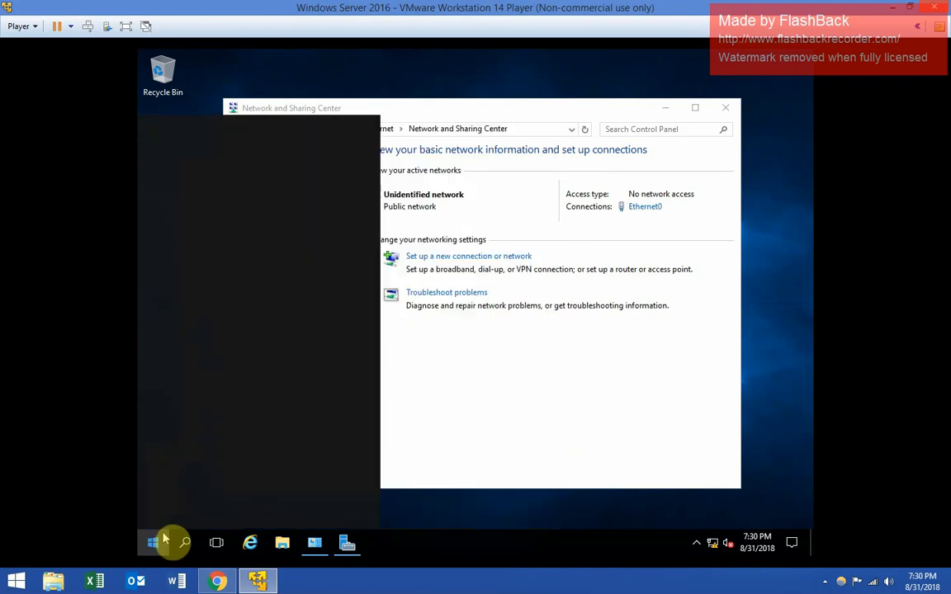
- Search 'firewall' from Start and launch Windows Firewall with Advanced Security
type("firewall")
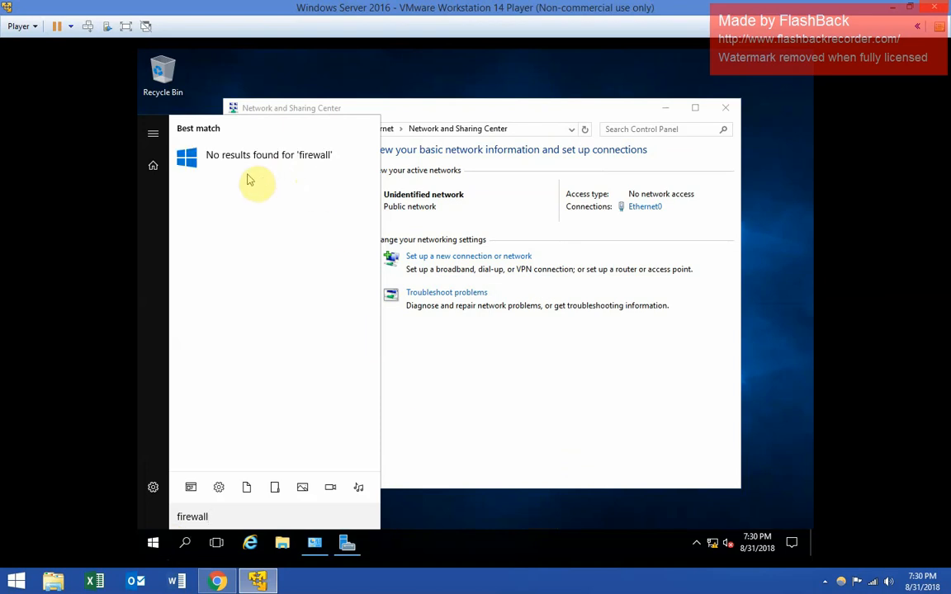
key("BackSpace")
key("BackSpace")
key("BackSpace")
key("BackSpace")
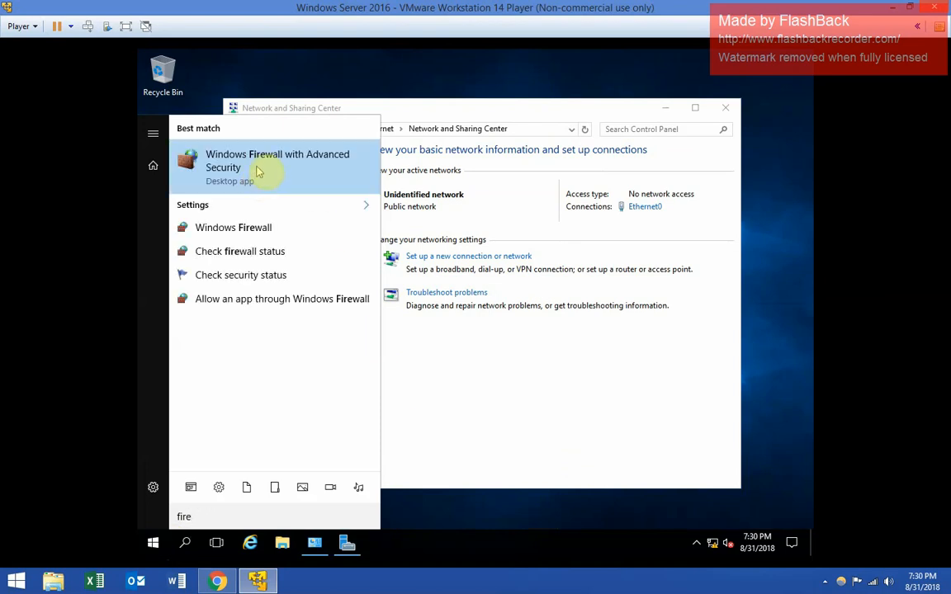
left_click(257, 170)
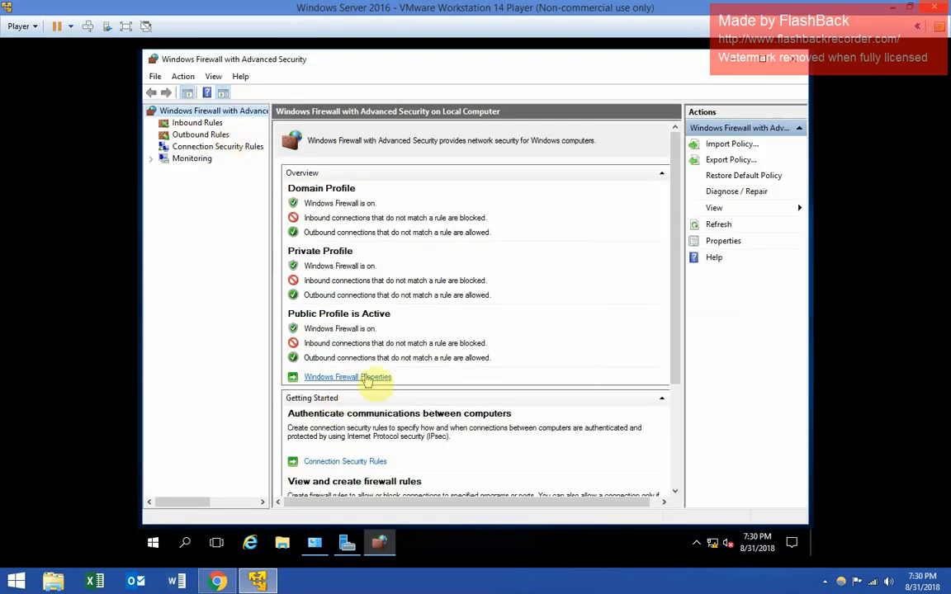
- Set the firewall state to Off on the Domain, Private and Public profiles and apply
left_click(364, 380)
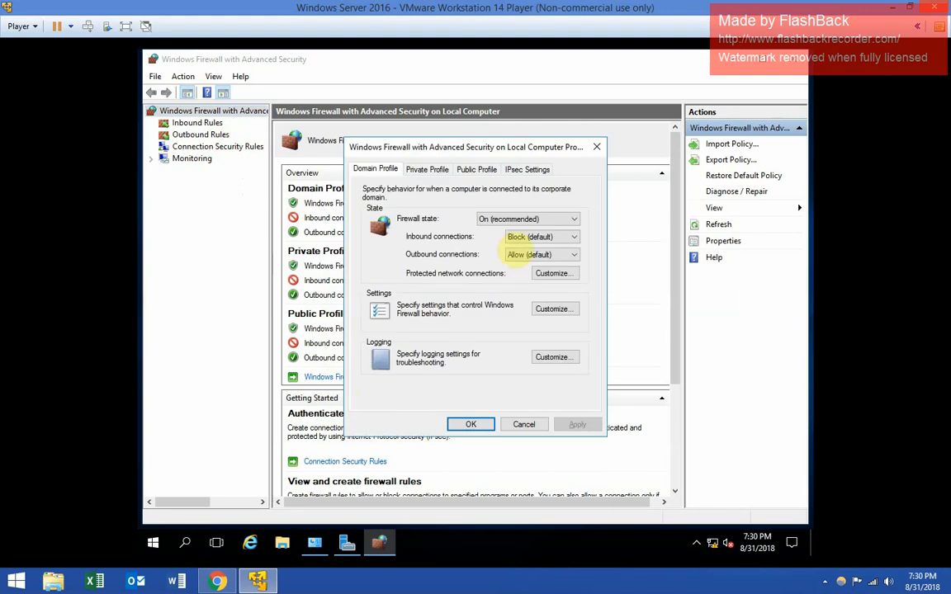
left_click(501, 221)
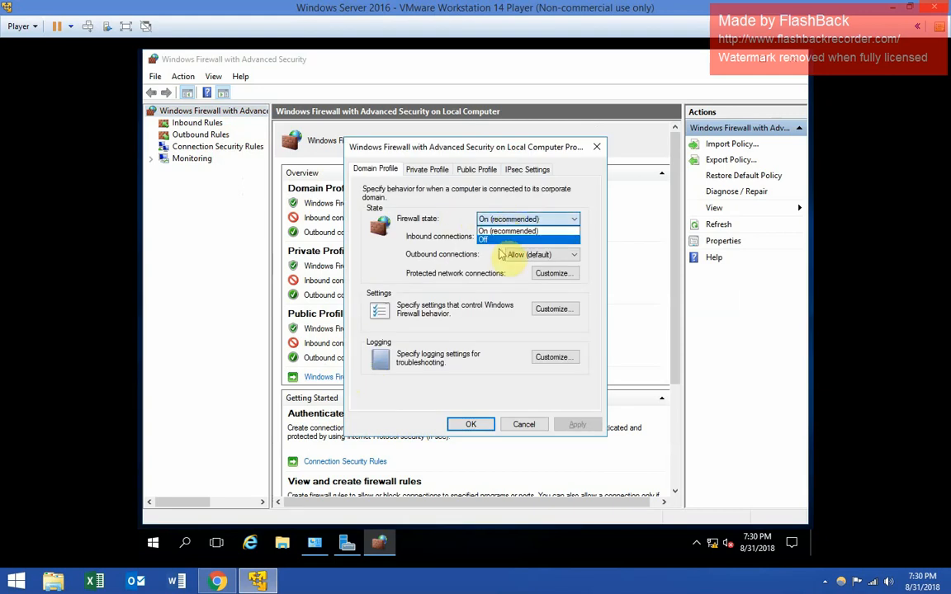
left_click(499, 240)
left_click(425, 171)
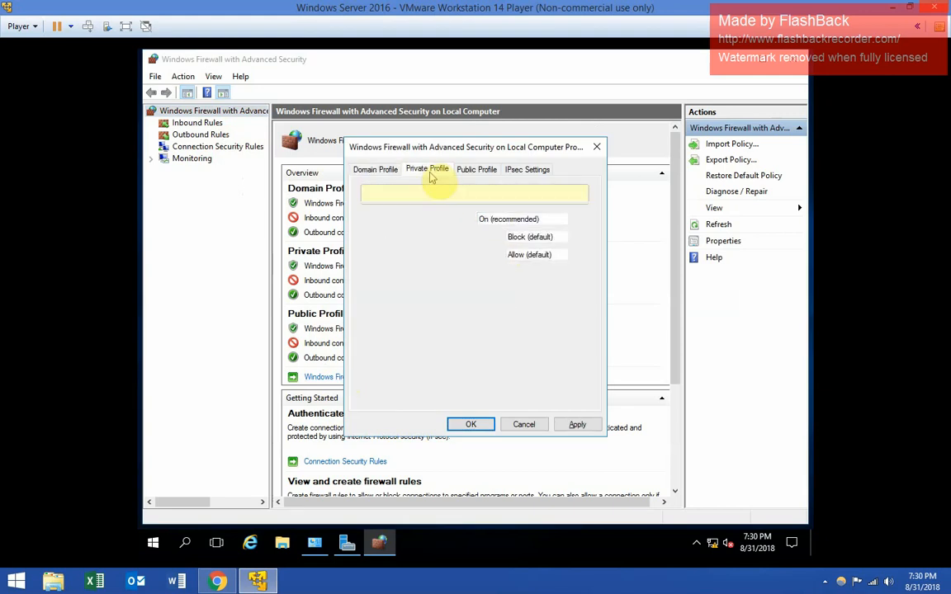
left_click(376, 169)
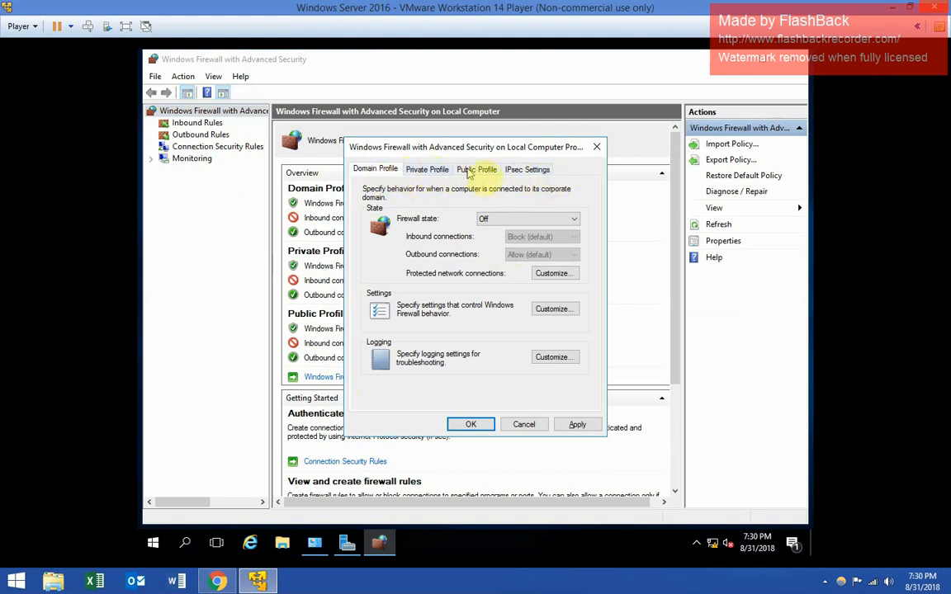
left_click(429, 169)
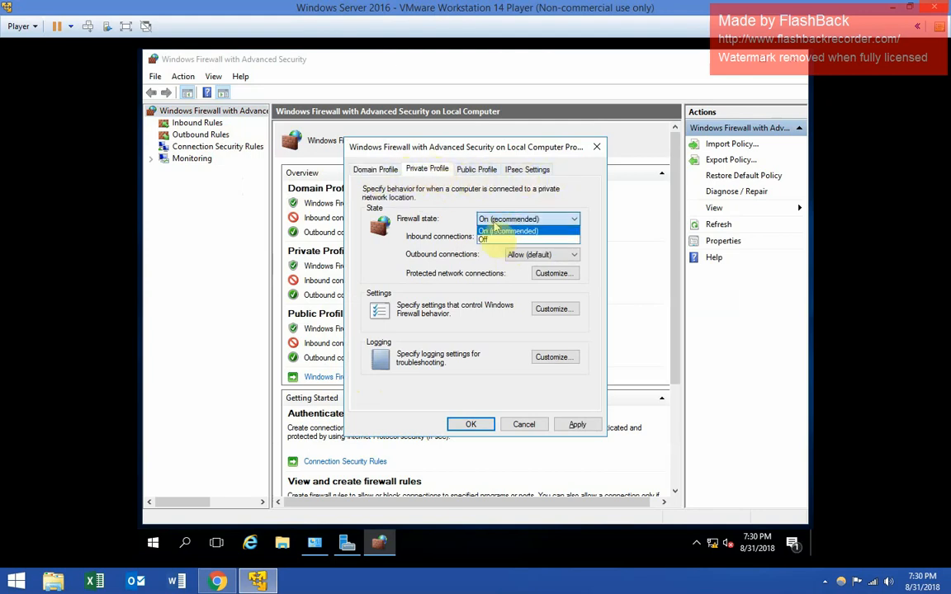
left_click(496, 219)
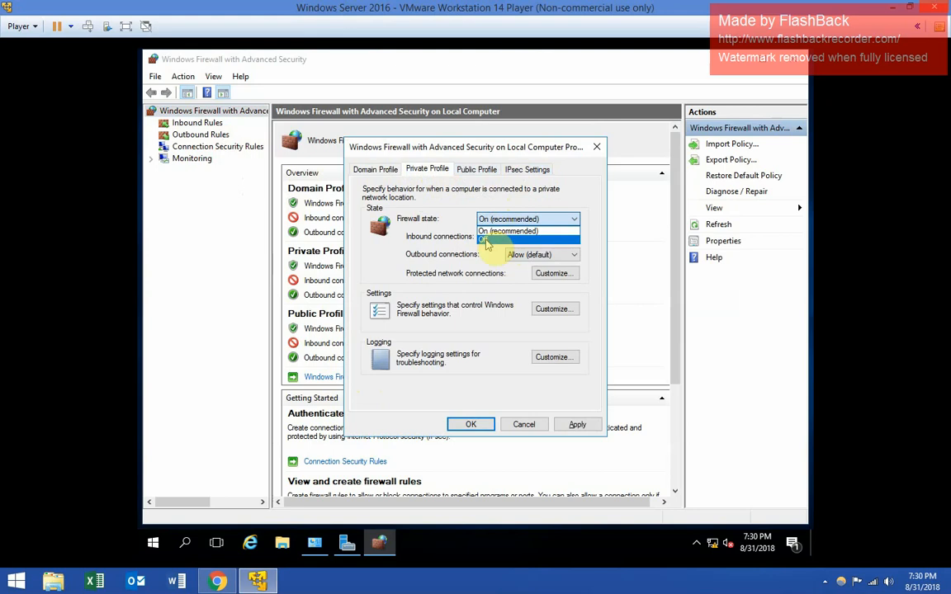
left_click(496, 235)
left_click(476, 169)
left_click(493, 219)
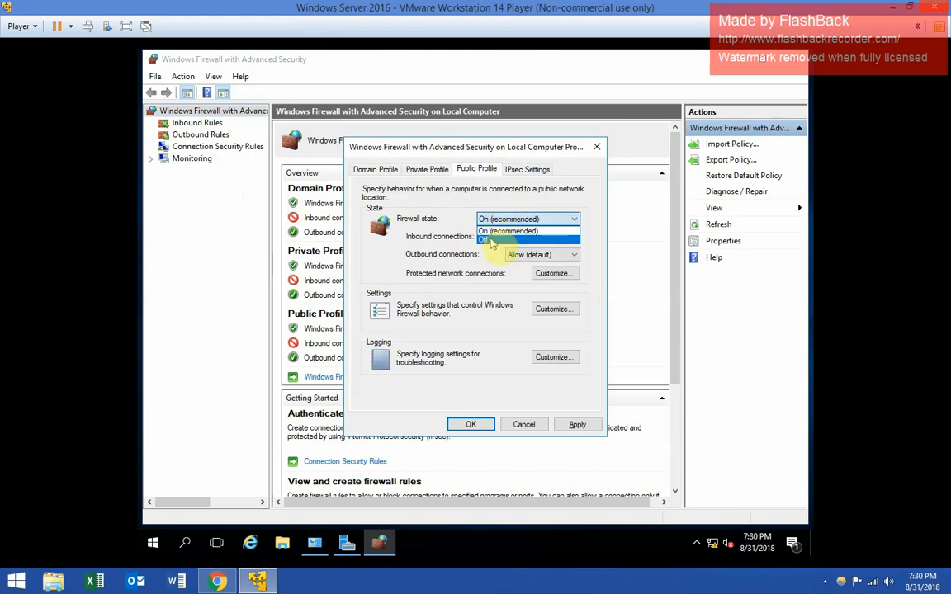
left_click(493, 235)
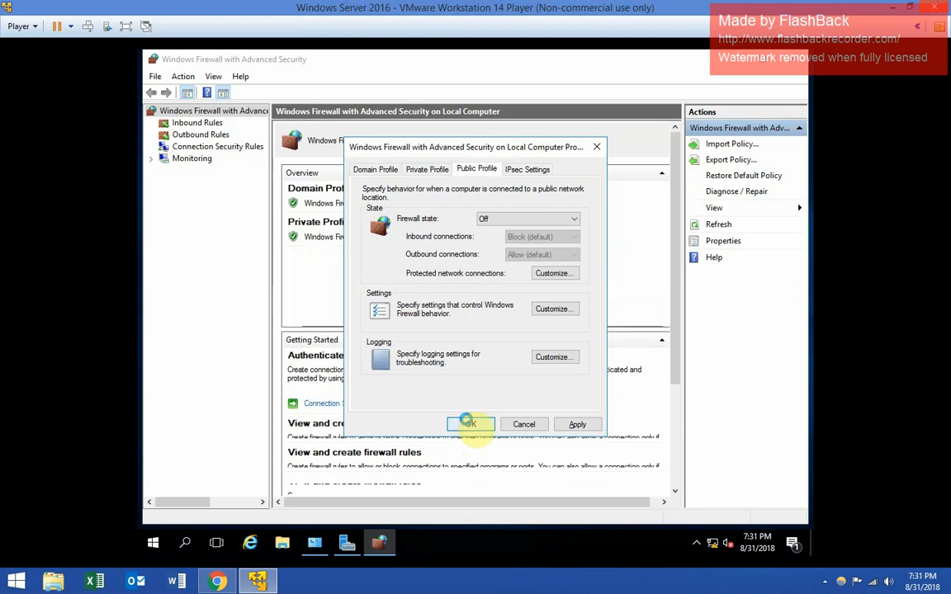
left_click(470, 424)
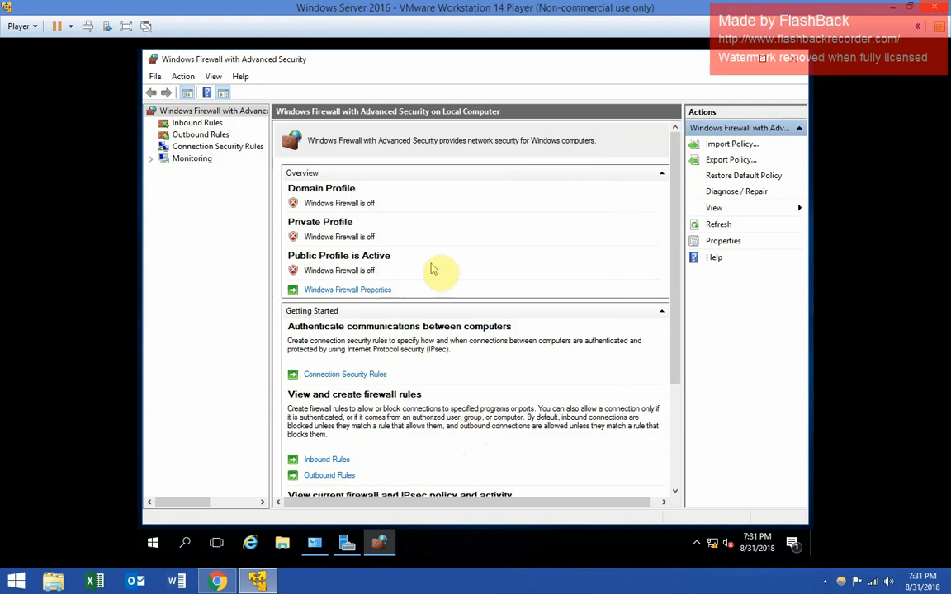
- Close the firewall console and bring up the System page from the Start quick menu
left_click(796, 63)
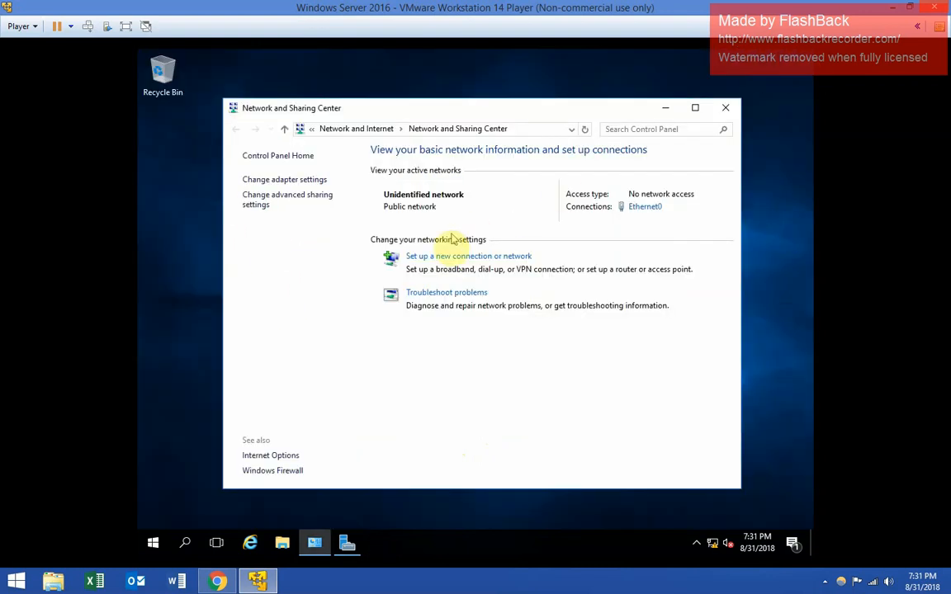
left_click(152, 545)
right_click(152, 545)
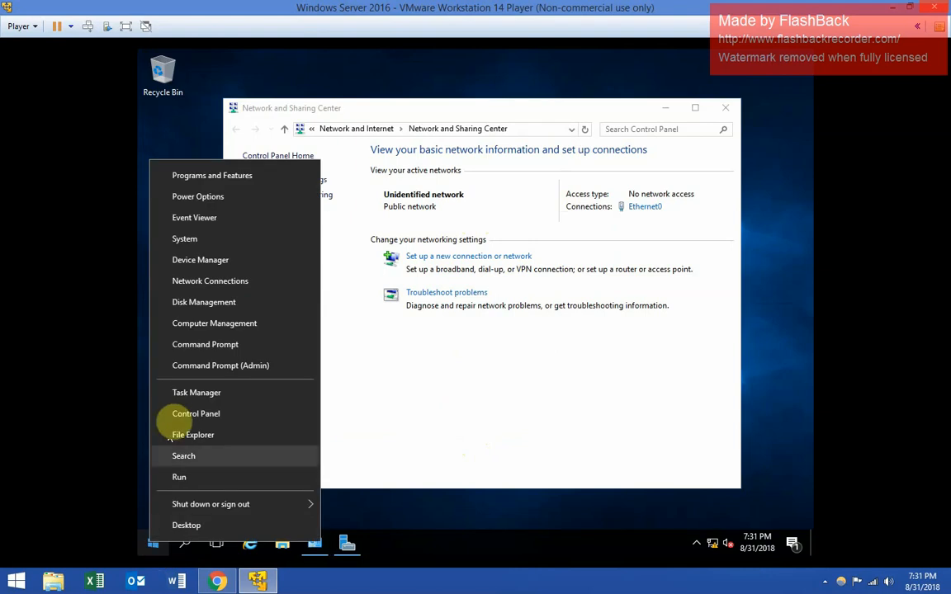
left_click(207, 250)
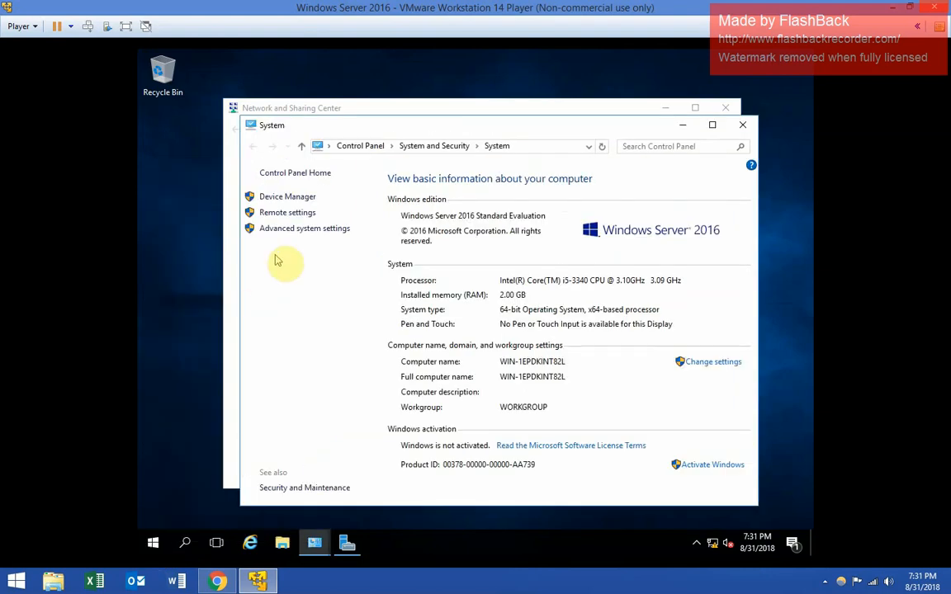
- Allow Remote Desktop connections in Remote settings, accepting the firewall exception notice
left_click(283, 216)
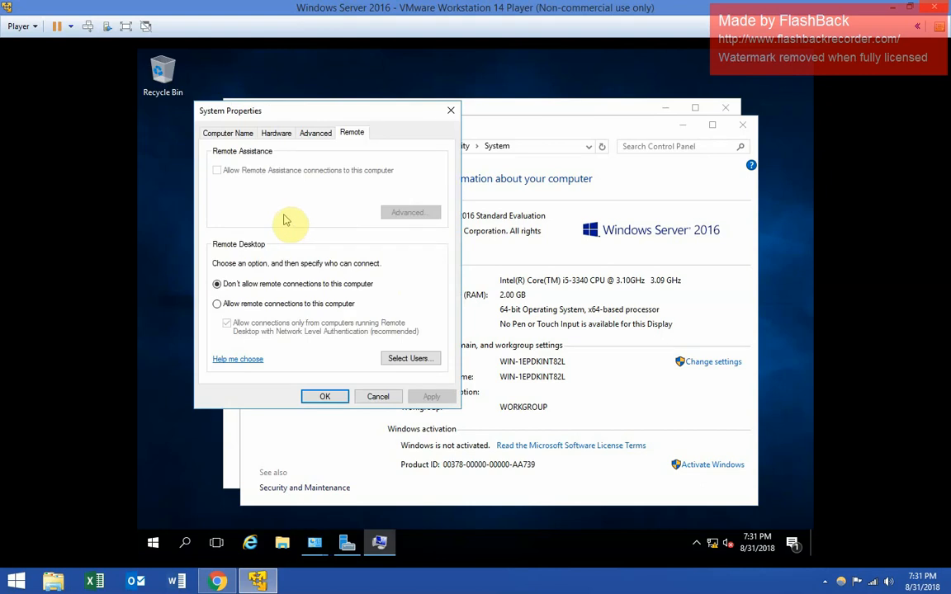
left_click_drag(350, 115, 471, 120)
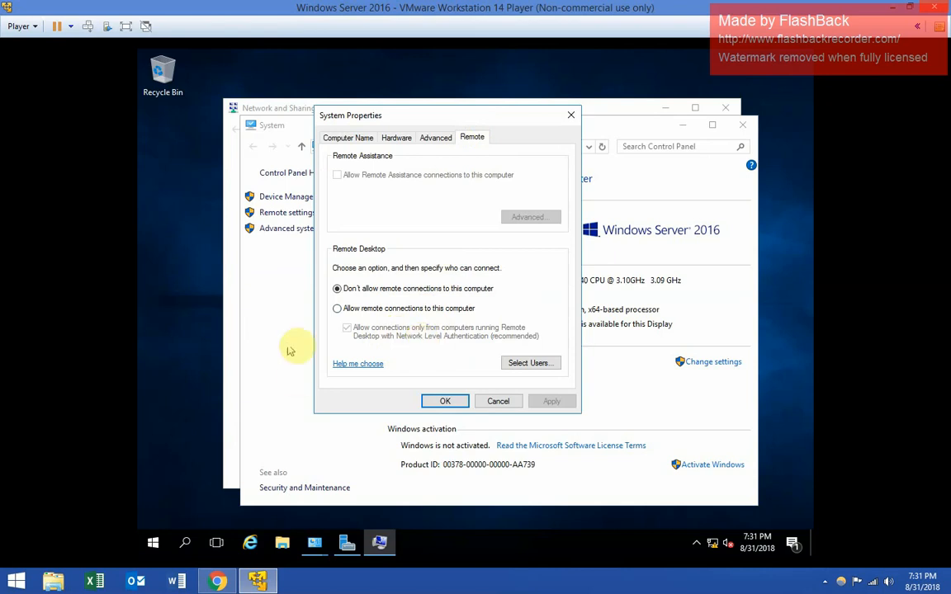
left_click(340, 309)
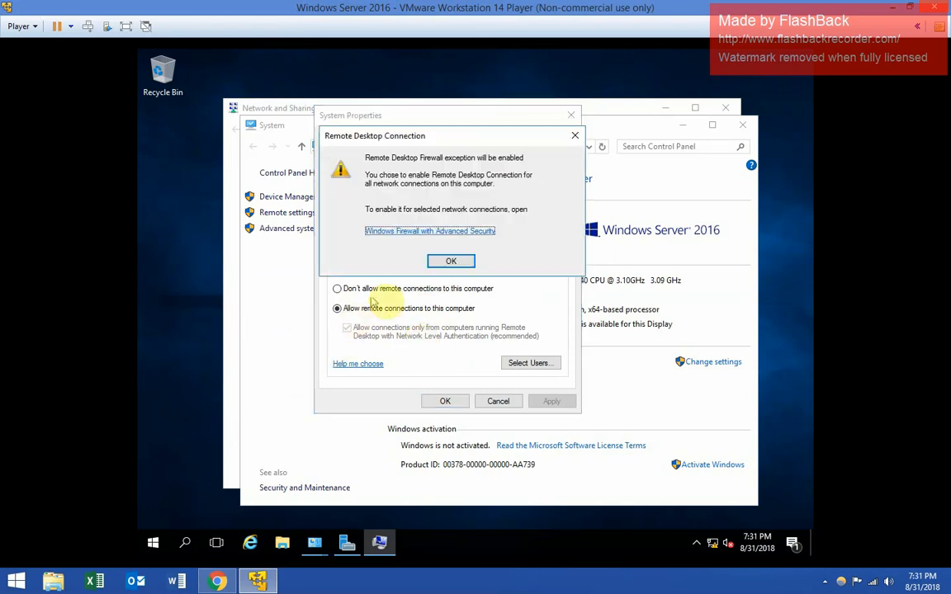
left_click(450, 261)
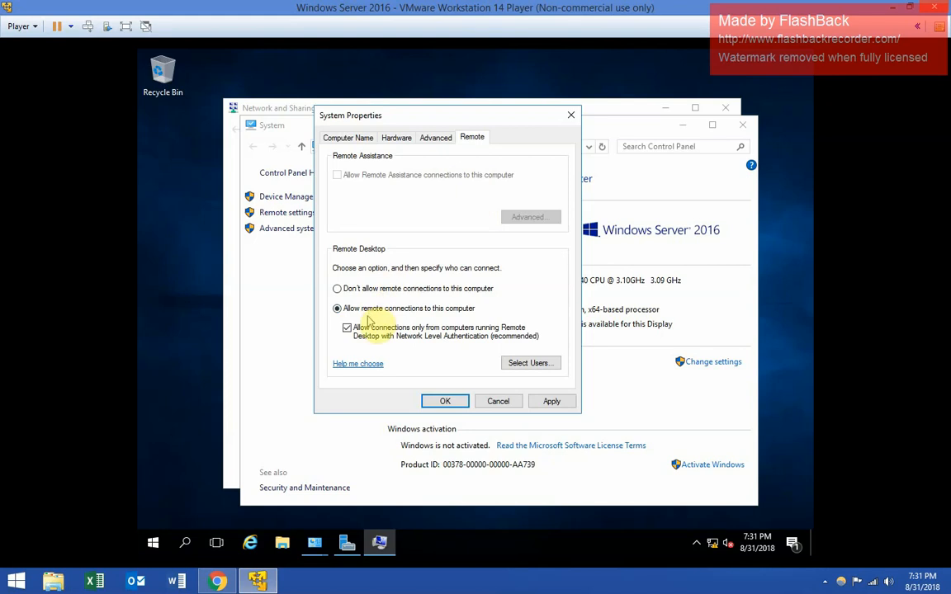
left_click(430, 400)
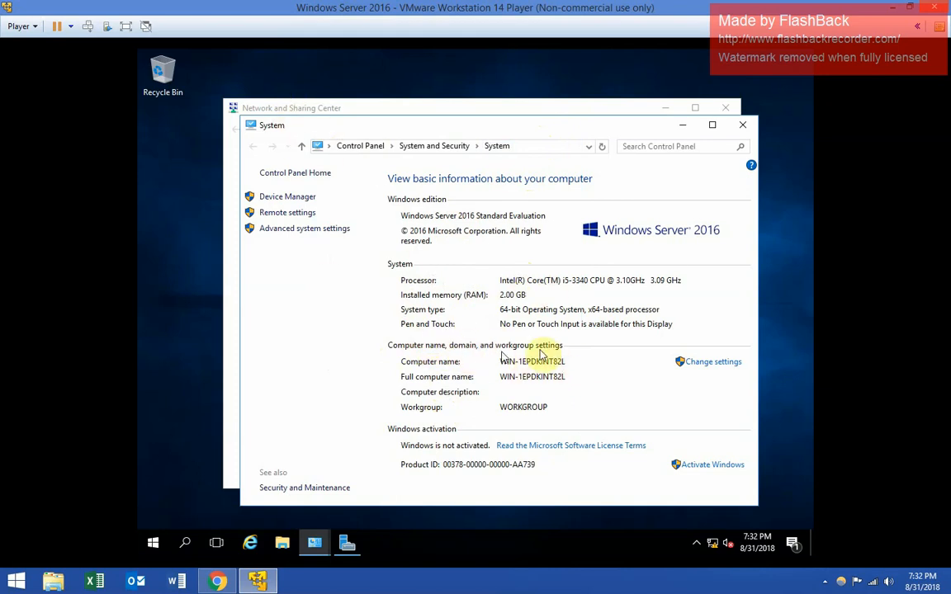
right_click(150, 548)
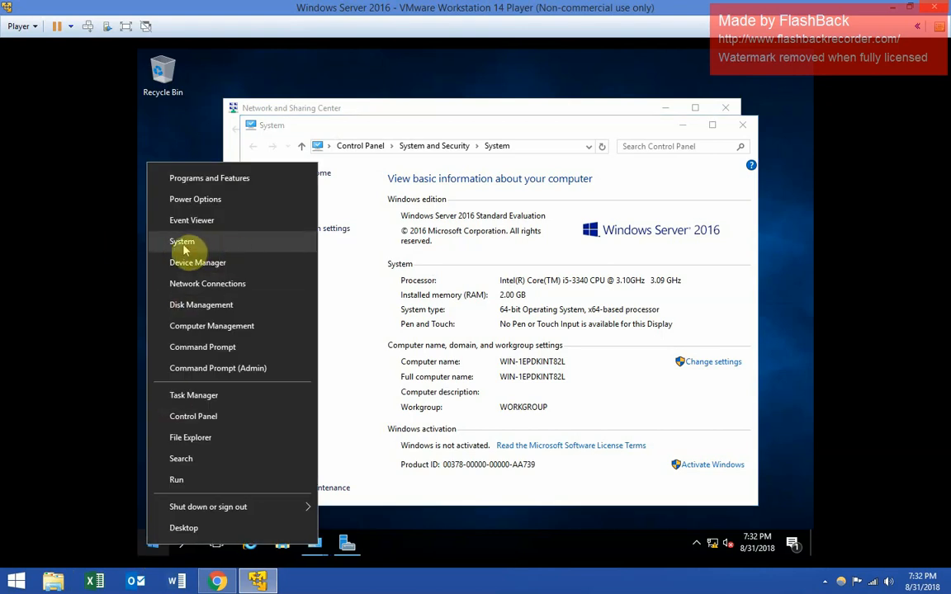
left_click(602, 222)
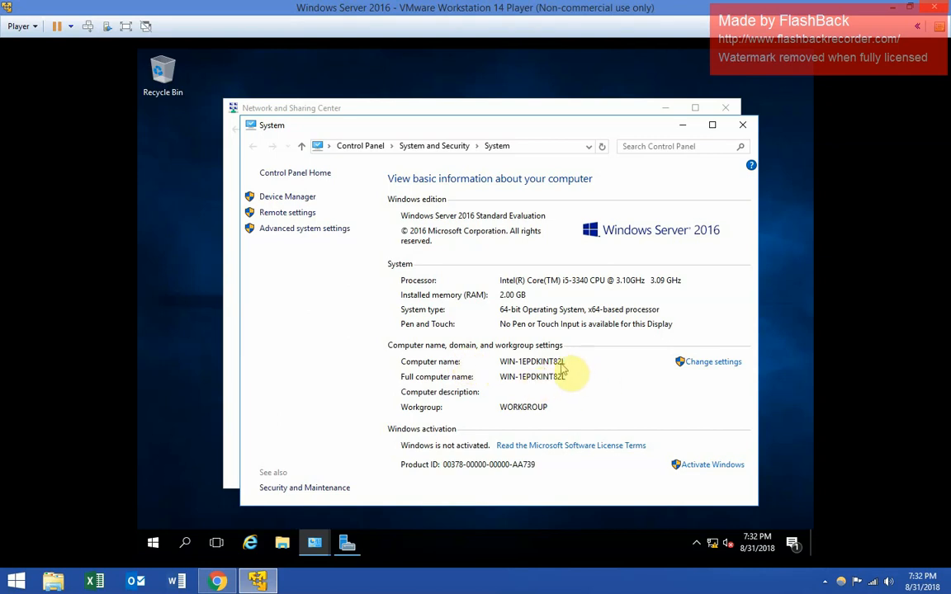
- Rename the computer to Sandbox-Server2 in System Properties, acknowledging the restart-required notice
left_click(696, 367)
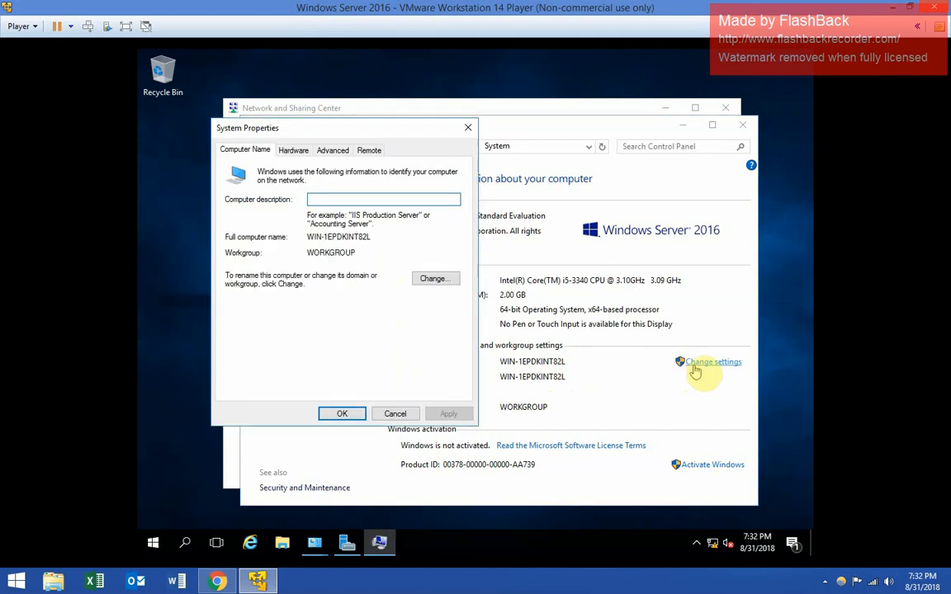
left_click(432, 279)
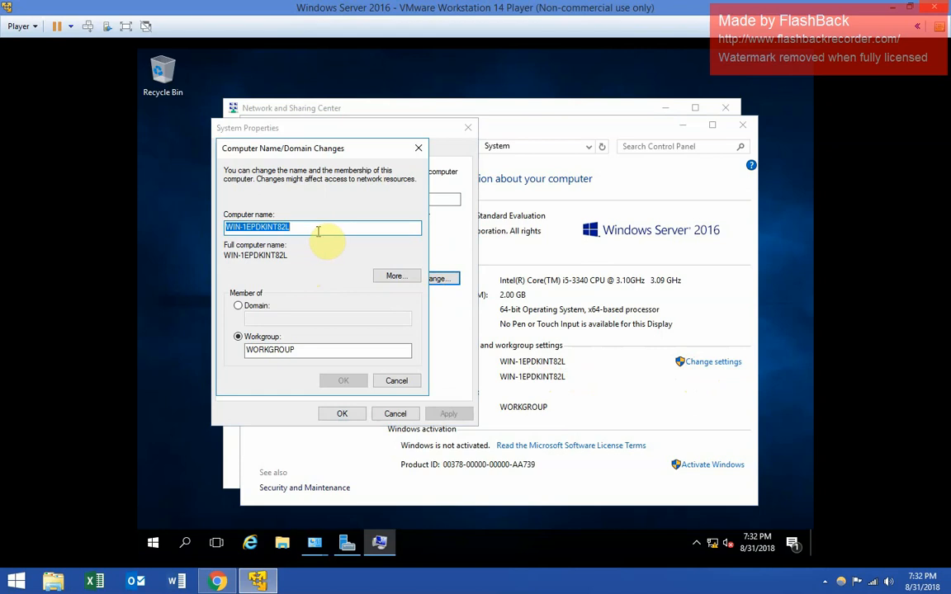
key("BackSpace")
type("S")
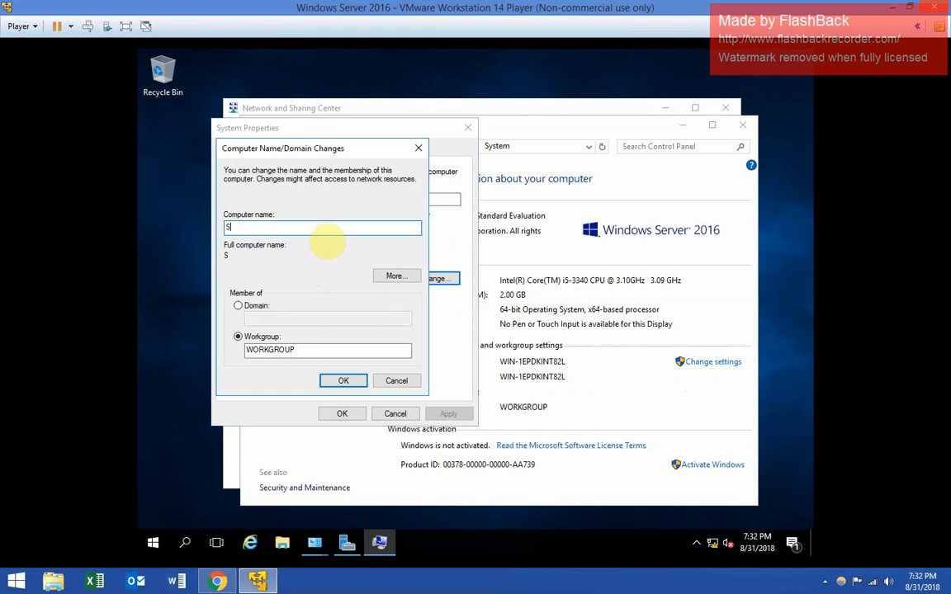
type("box-Server2")
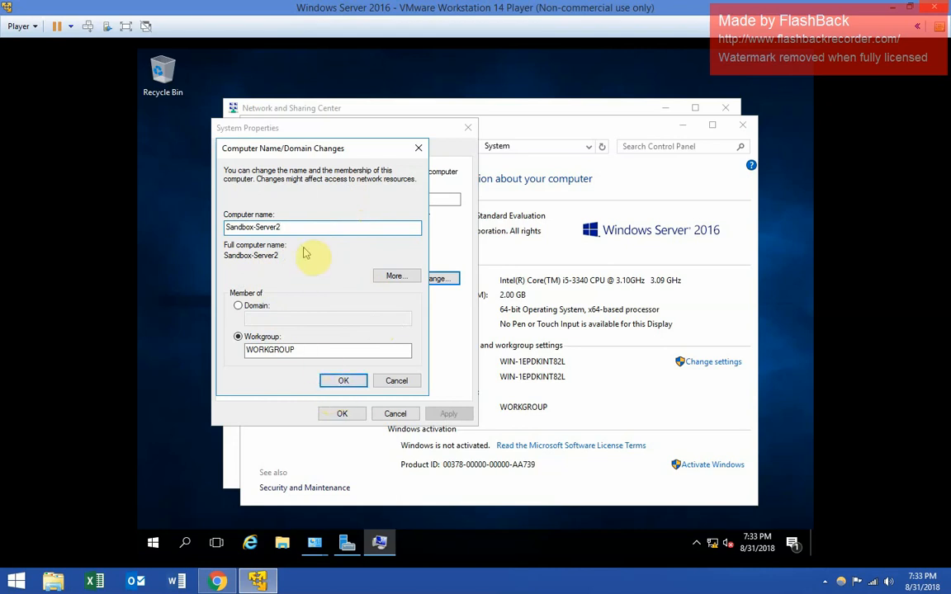
left_click(344, 383)
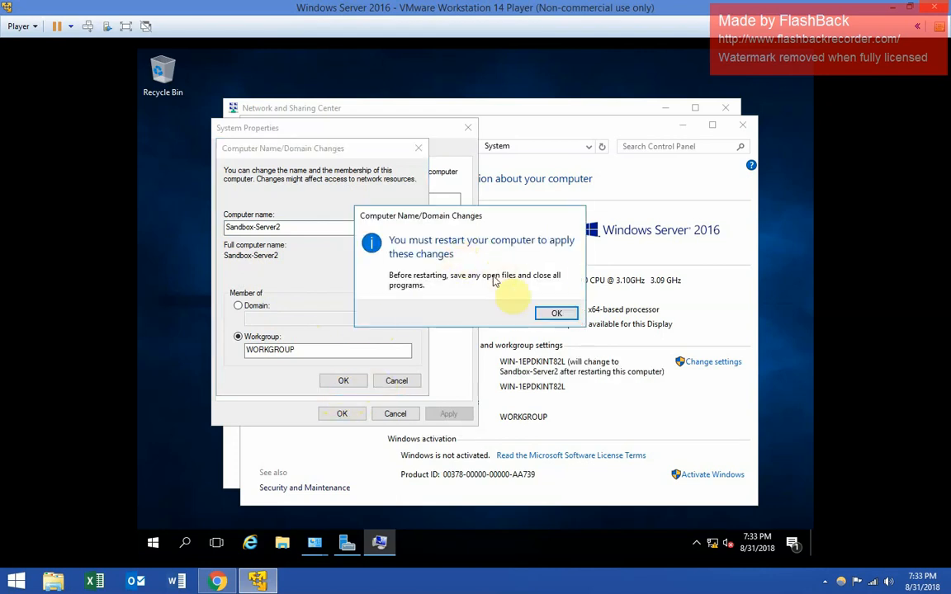
left_click(556, 314)
left_click(344, 413)
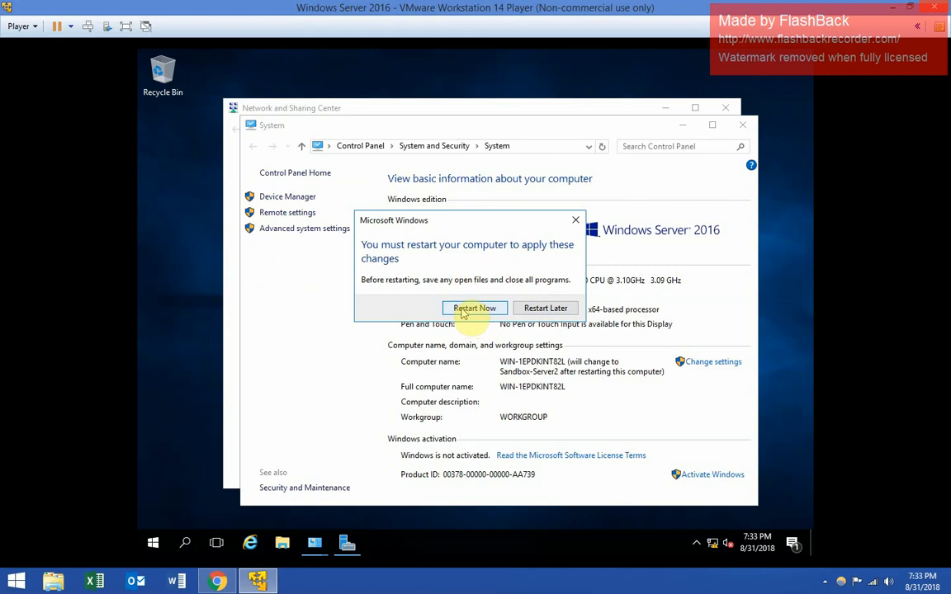
- Restart the server now, then confirm the Sandbox-Server2 name on the System page and close it
left_click(464, 310)
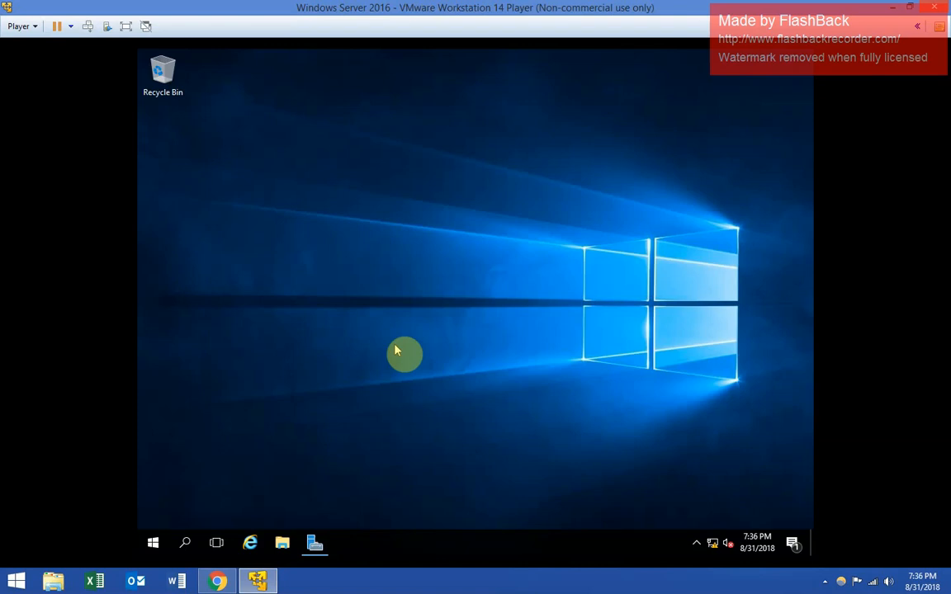
right_click(151, 546)
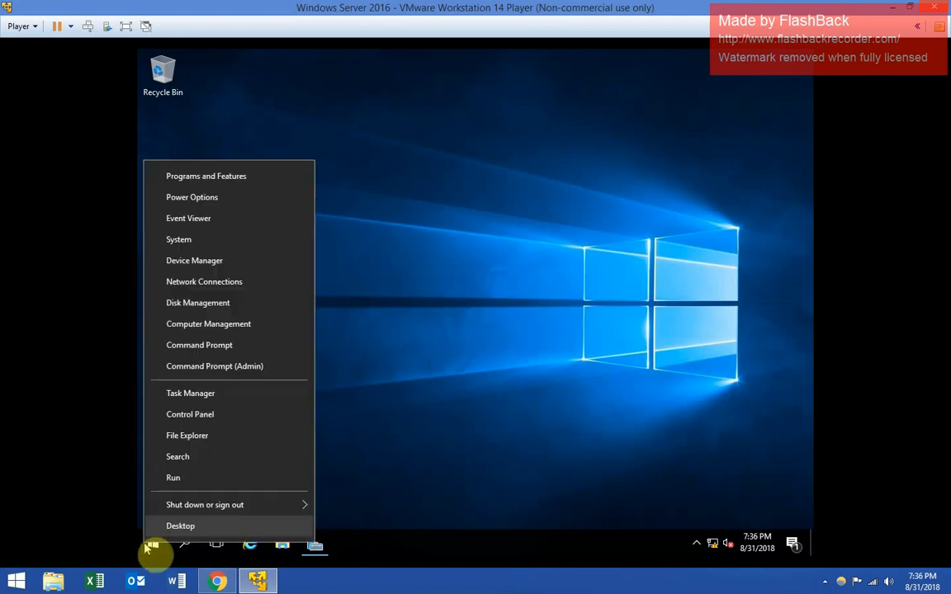
left_click(214, 244)
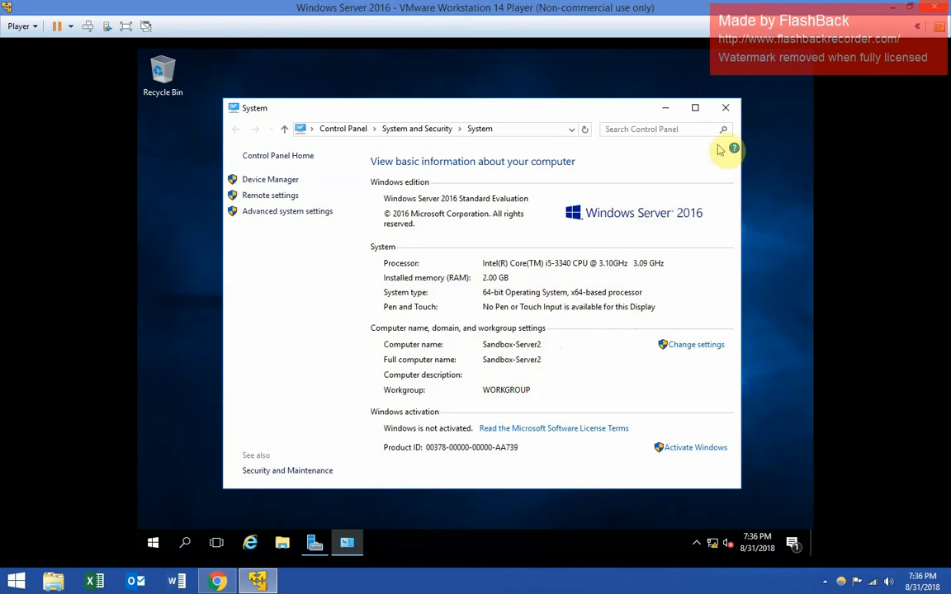
left_click(725, 107)
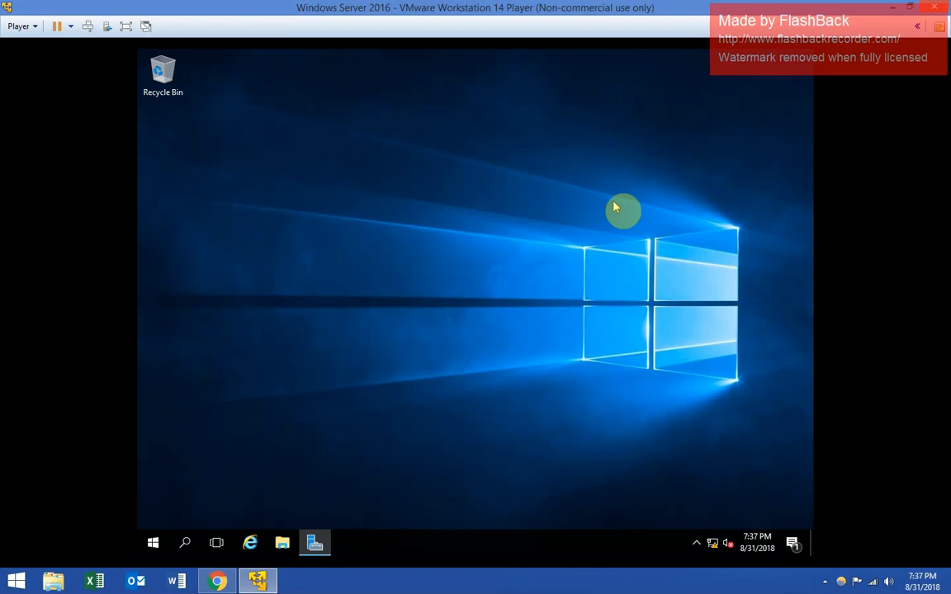
- Restore Server Manager from the taskbar and maximize it to full screen
left_click(315, 543)
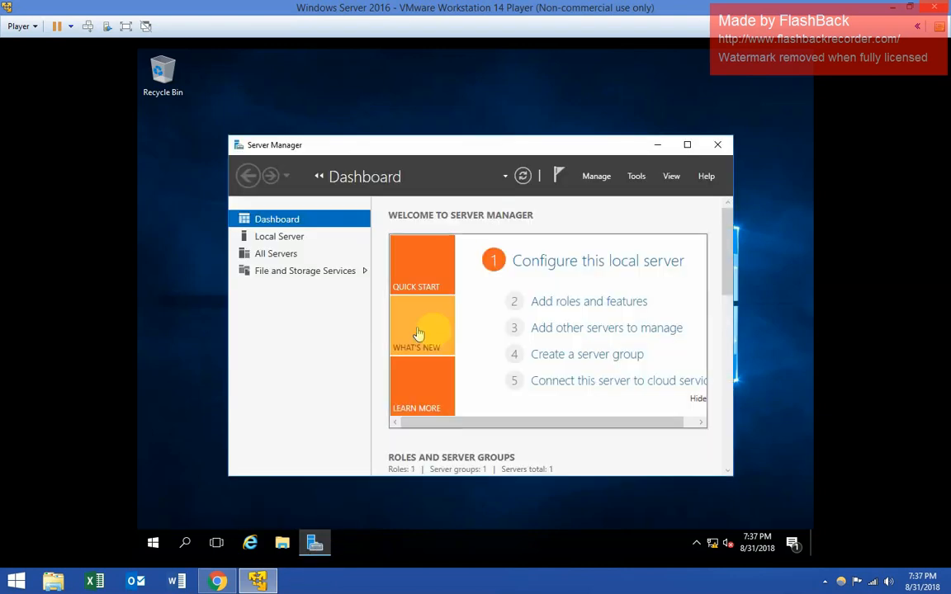
double_click(580, 150)
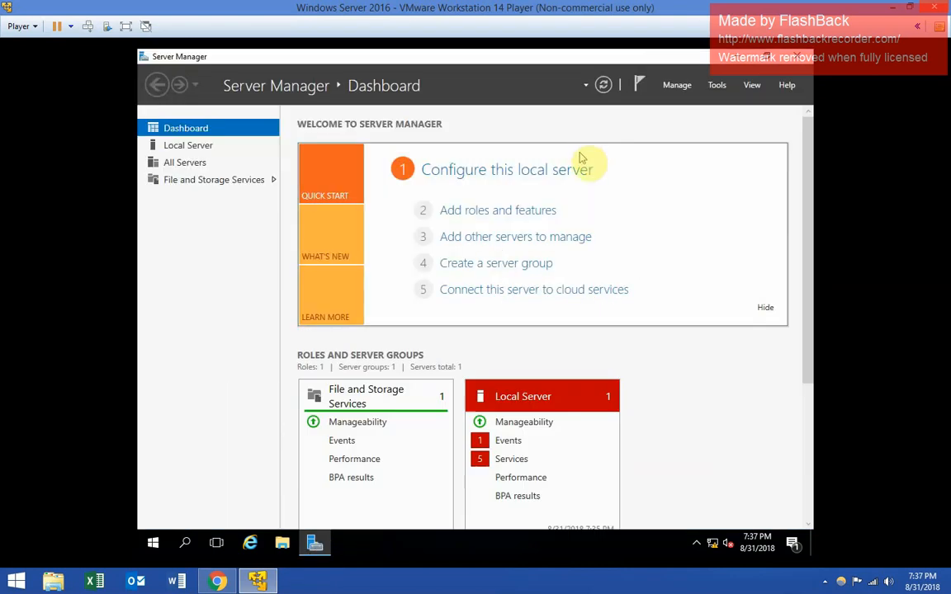